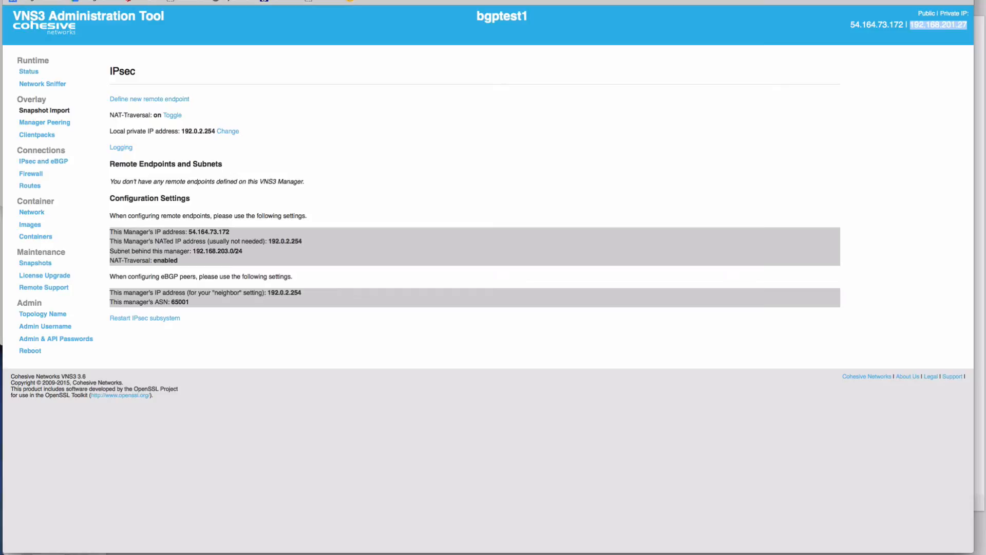
- Review the remote endpoint's connection details, IP addresses and IPsec parameters in the text editor notes
key(super+Tab)
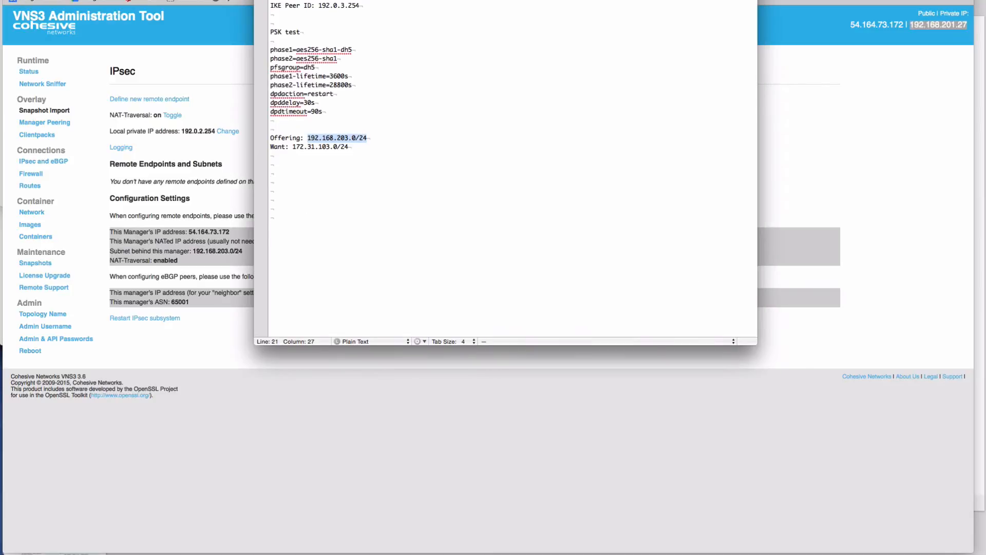
drag(506, 1, 709, 98)
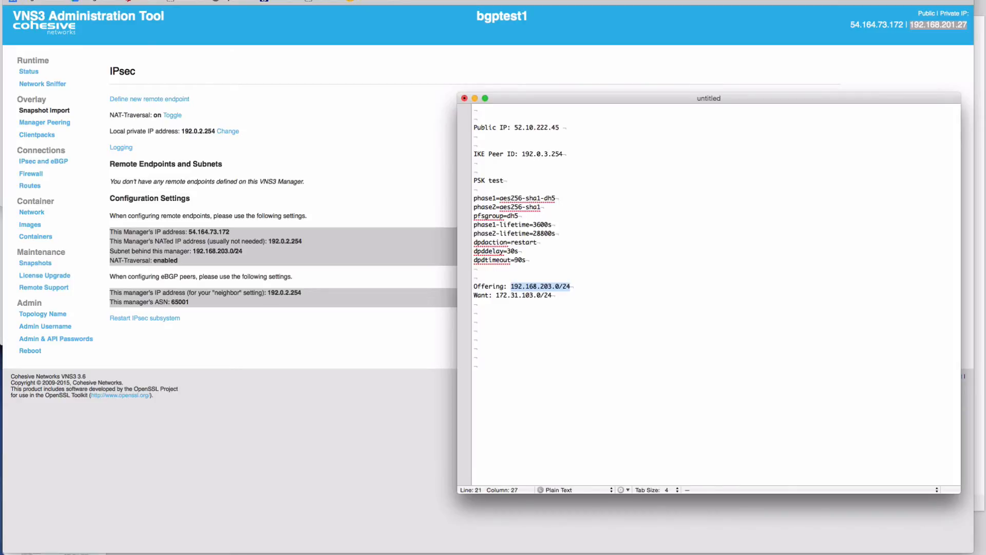
double_click(529, 127)
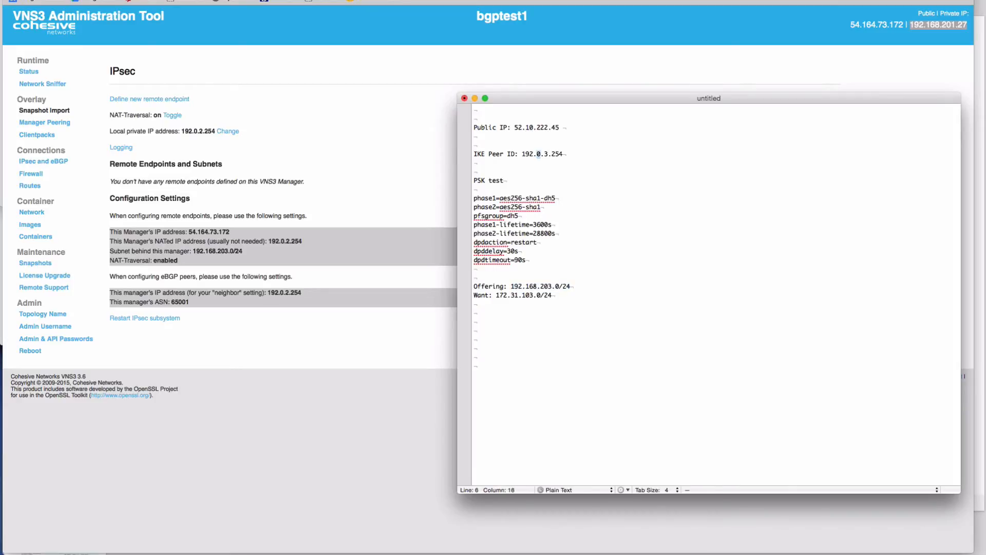
triple_click(538, 154)
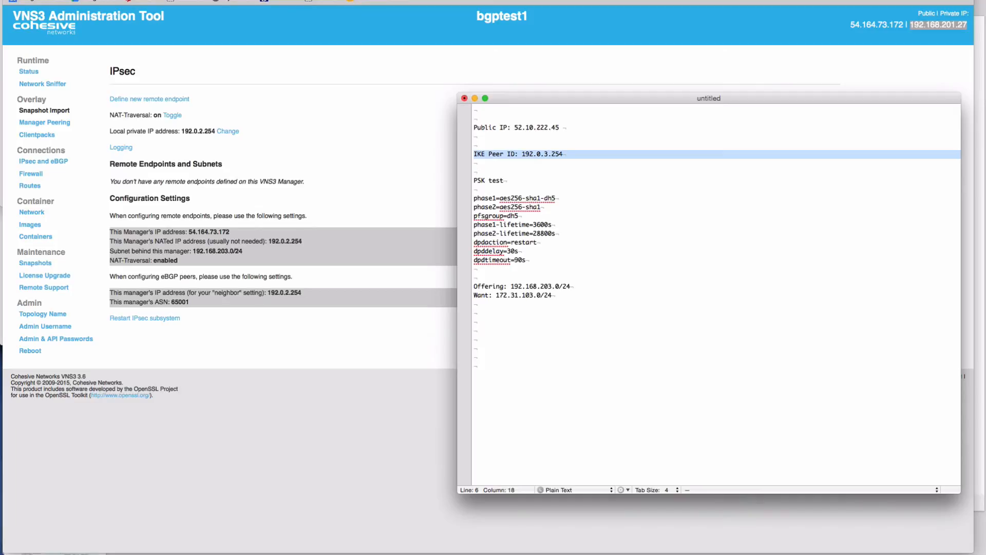
double_click(495, 180)
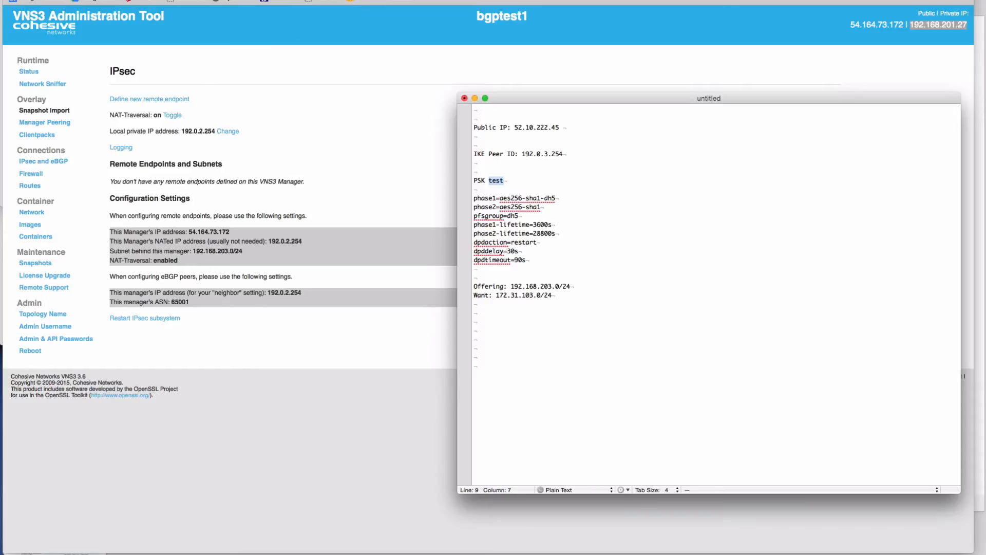
click(521, 286)
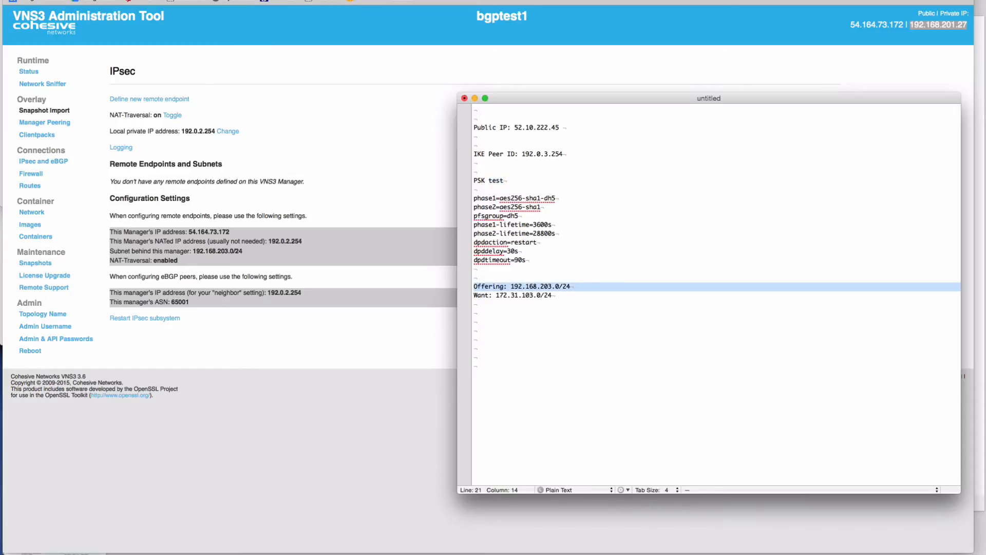
click(522, 295)
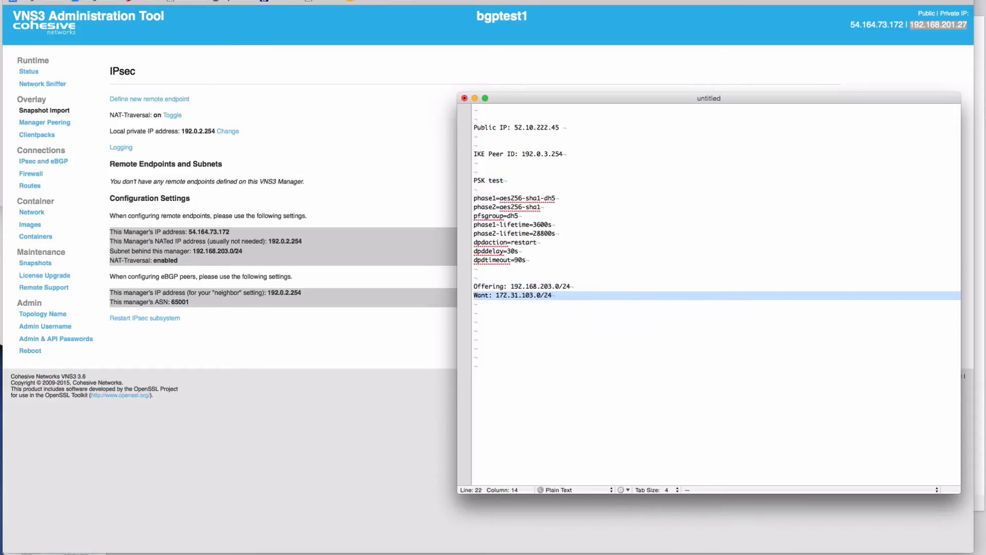
key(super+h)
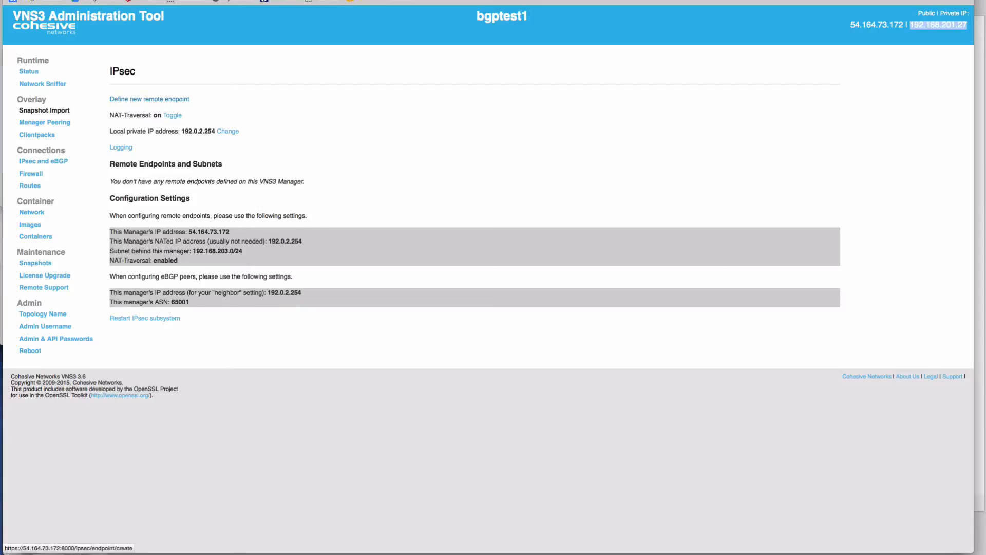
- Start defining a new IPsec remote endpoint and name it testcontroller2a
click(149, 99)
click(155, 110)
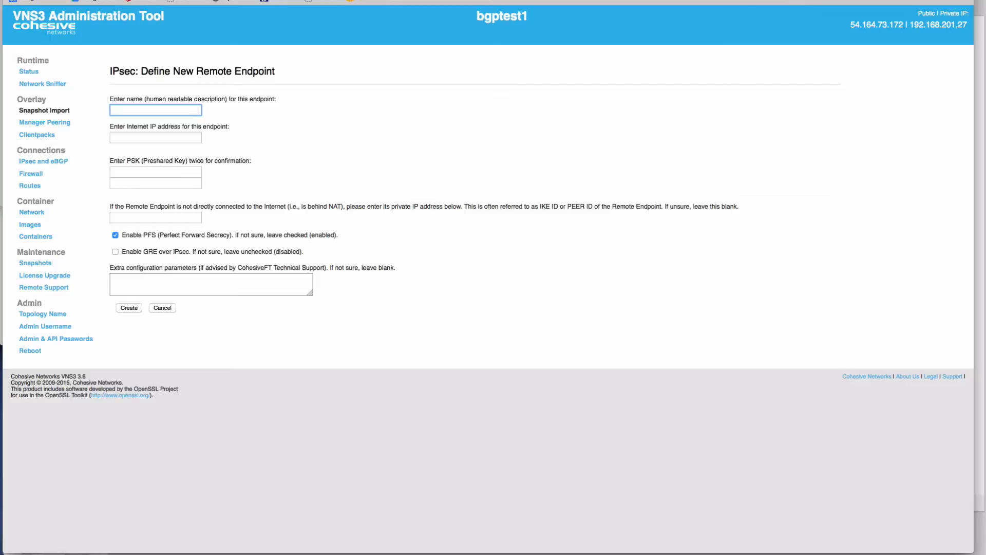
text(test)
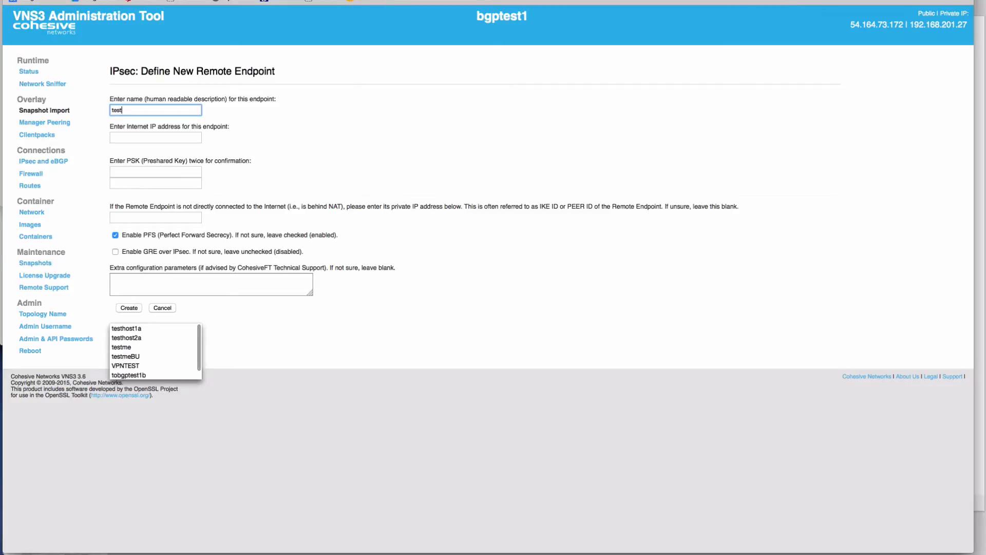
text(controller2a)
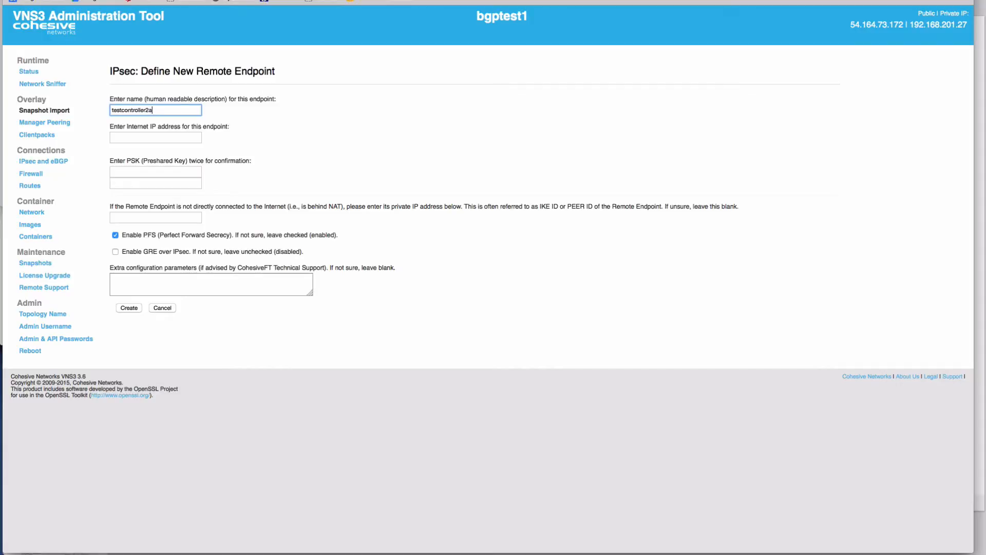
- Enter 52.10.222.45 as the endpoint's Internet IP address
key(Tab)
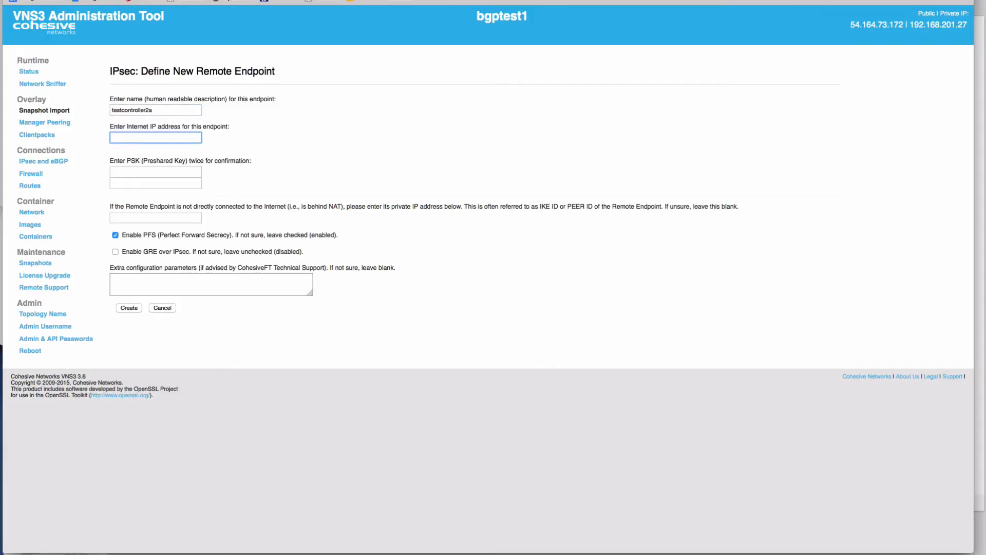
text(52.10.222.45)
key(Down)
key(Up)
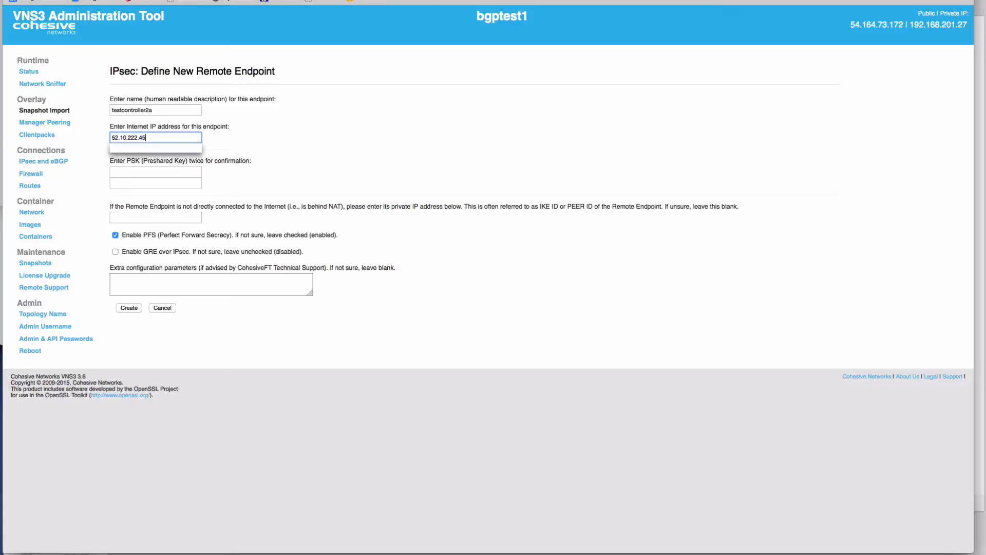
key(Down)
key(Return)
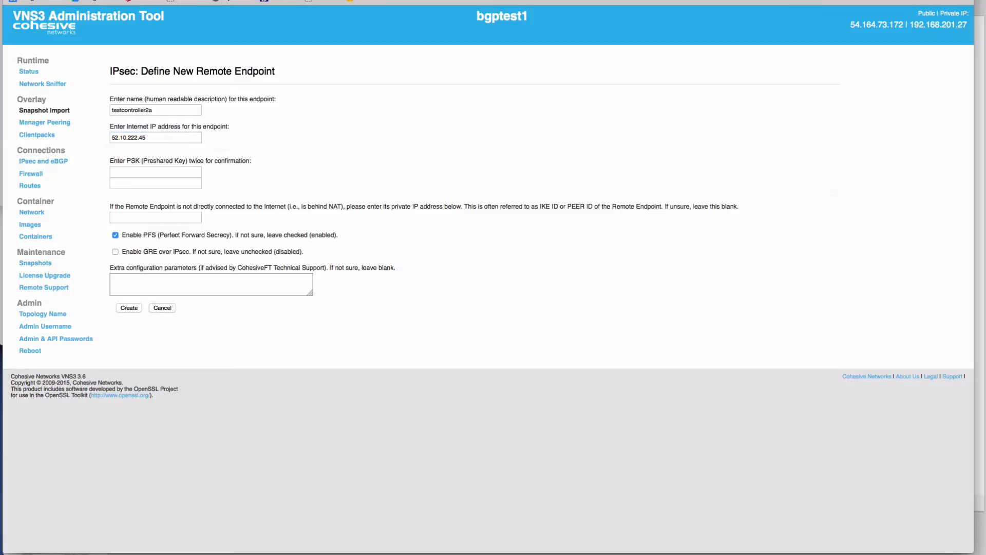
- Enter the preshared key in both PSK fields
key(Tab)
text(••••)
key(Tab)
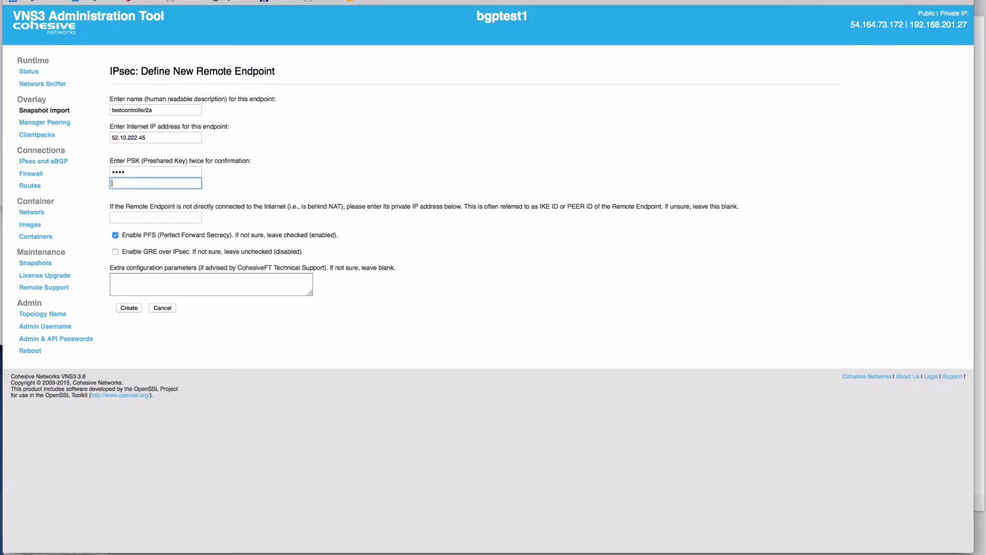
text(••••)
key(Tab)
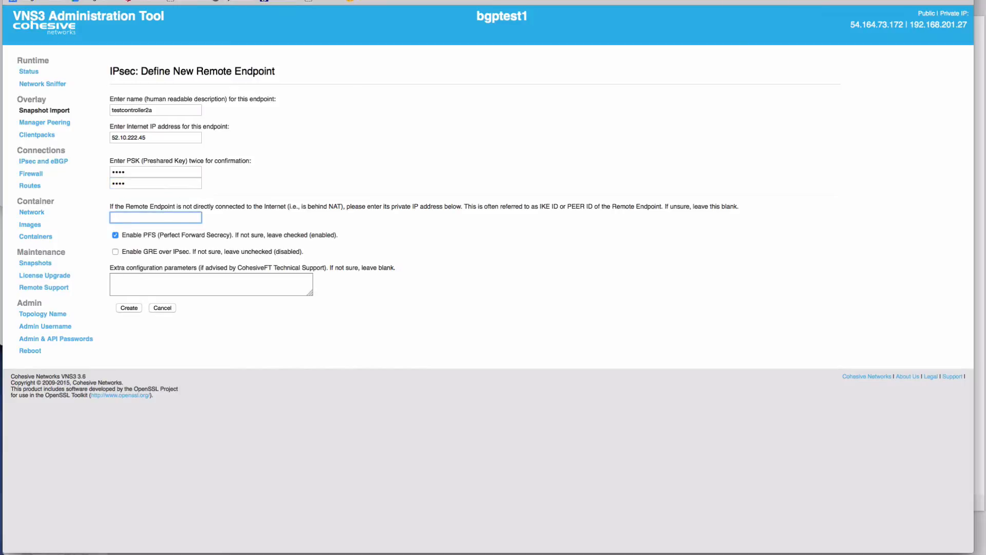
- Enter 192.0.3.254 as the remote endpoint's private IKE peer ID
key(super+Tab)
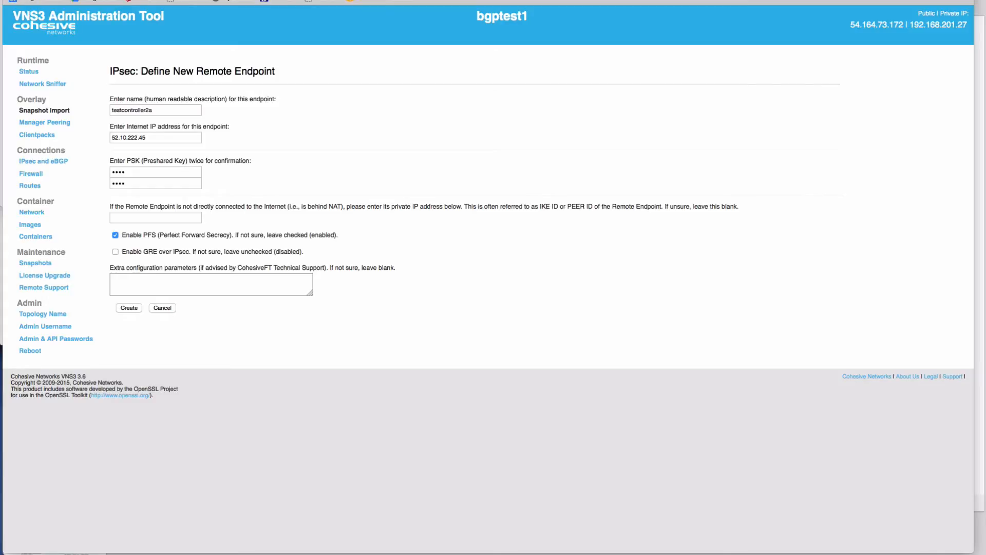
key(super+Tab)
text(192.0.3.254)
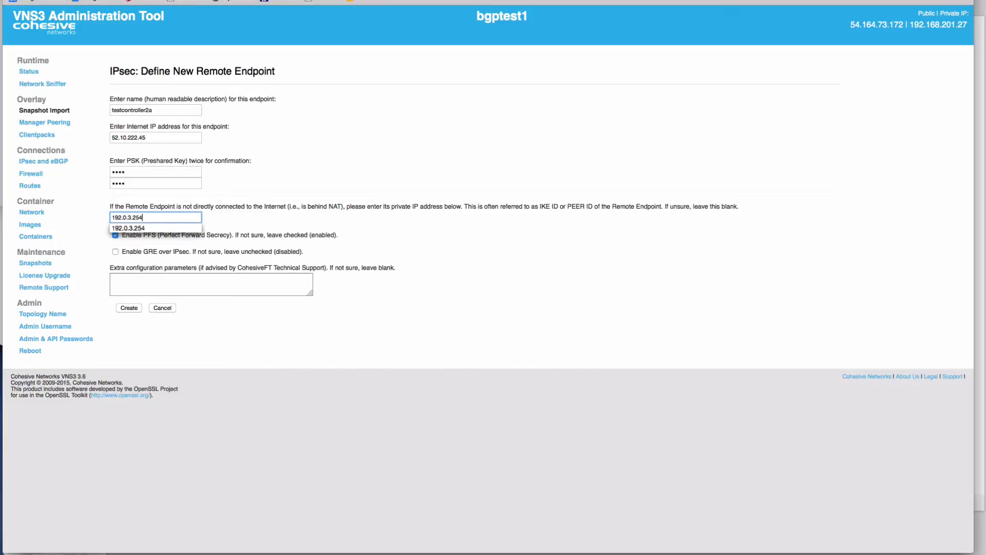
key(Down)
key(Tab)
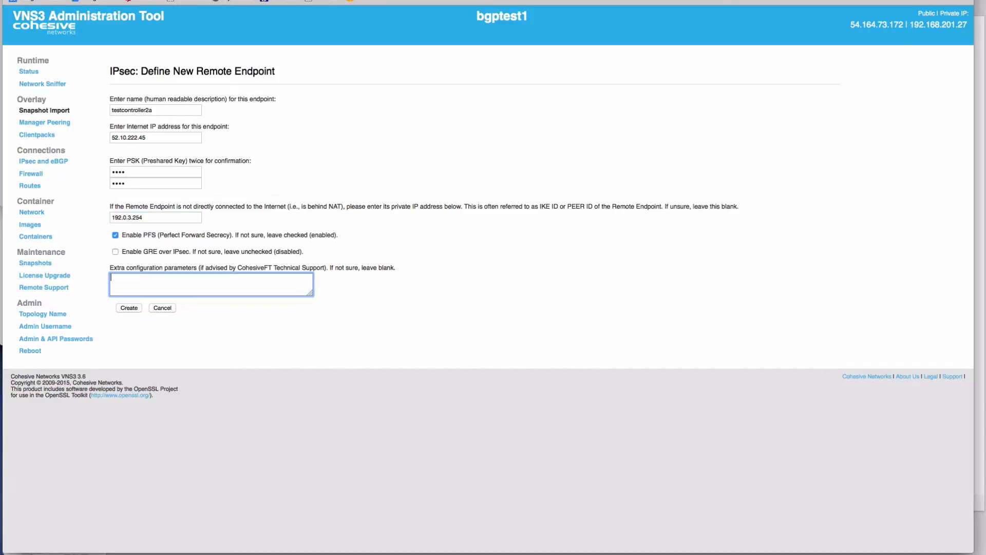
- Enlarge the extra configuration parameters box and add the line phase1=aes256-sha1-dh5
drag(310, 293, 345, 386)
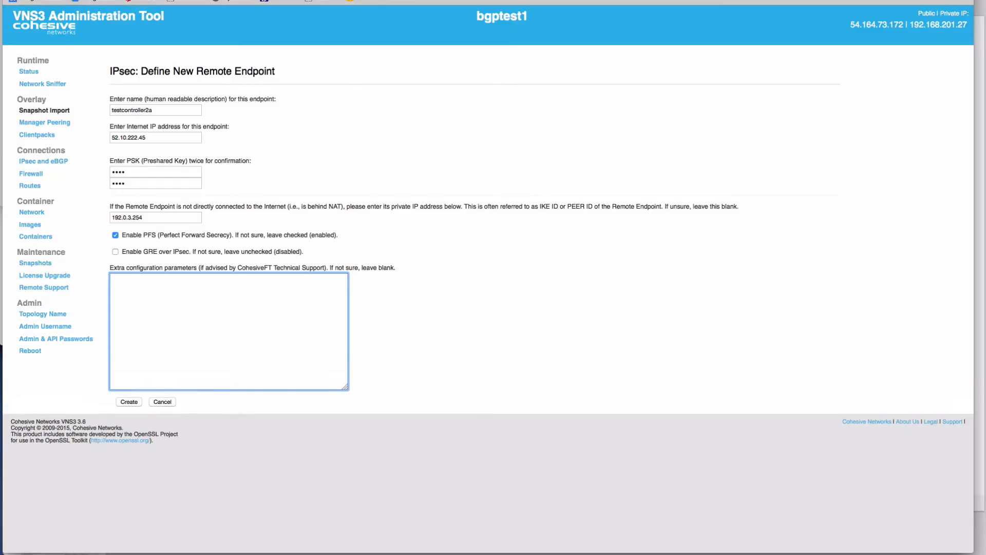
click(115, 236)
click(115, 235)
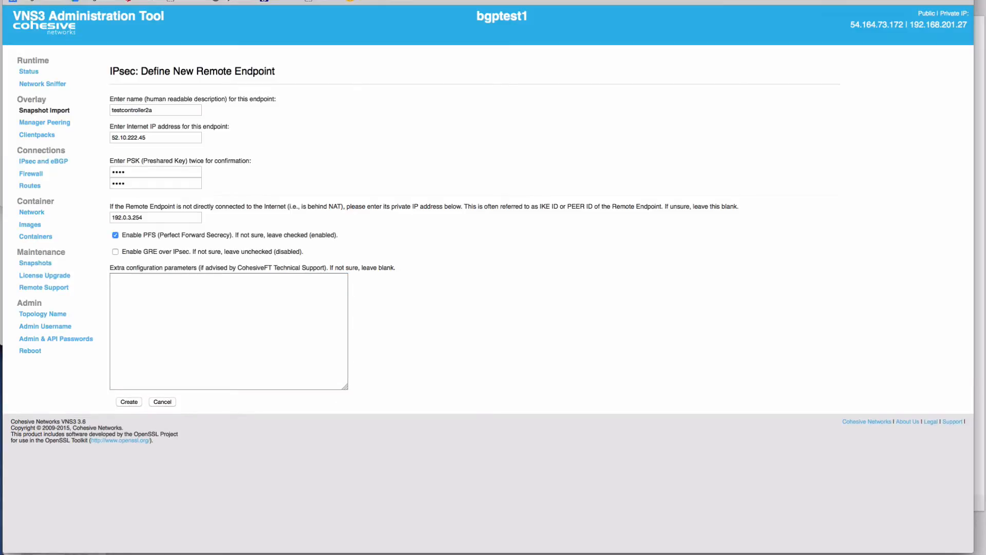
click(205, 319)
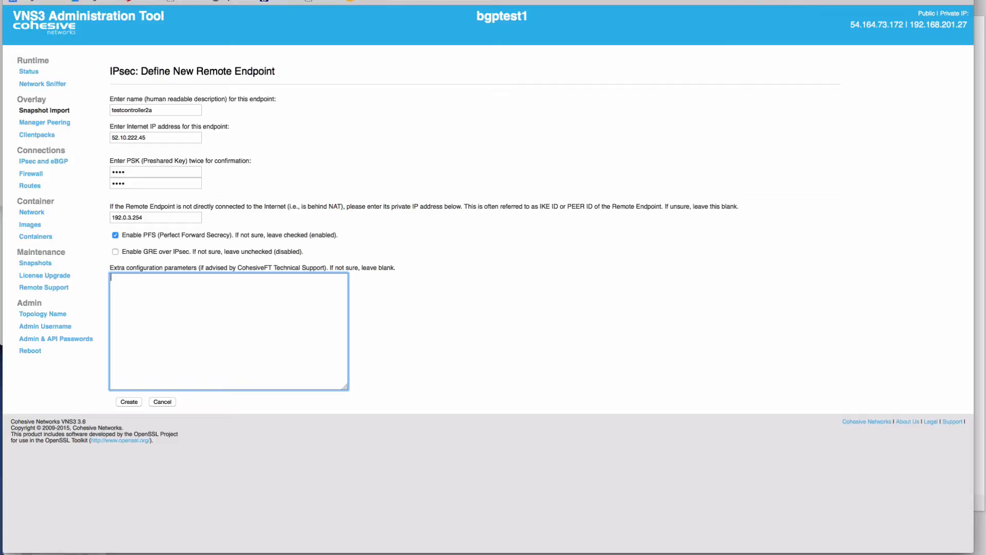
text(phase1=aes256-sha1-dh5)
key(BackSpace)
- Add the phase2=aes256-sha1 and pfsgroup=dh5 lines to the extra configuration parameters
key(super+Tab)
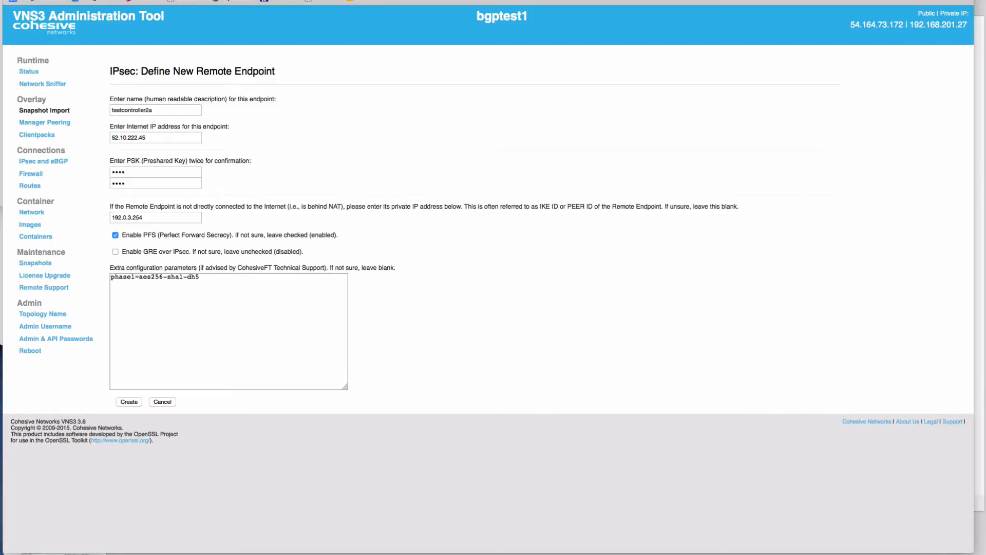
key(super+Tab)
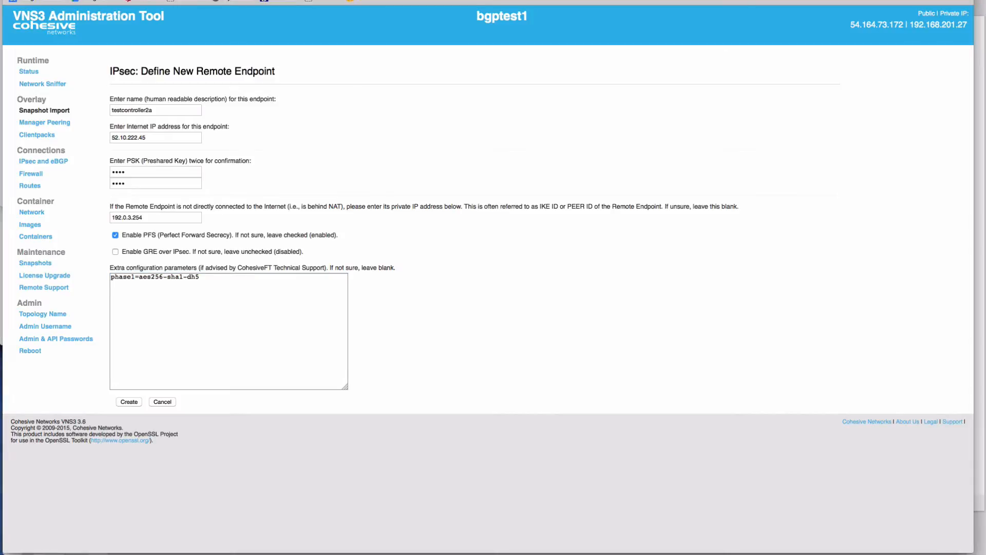
text(phase2=aes256-sha1)
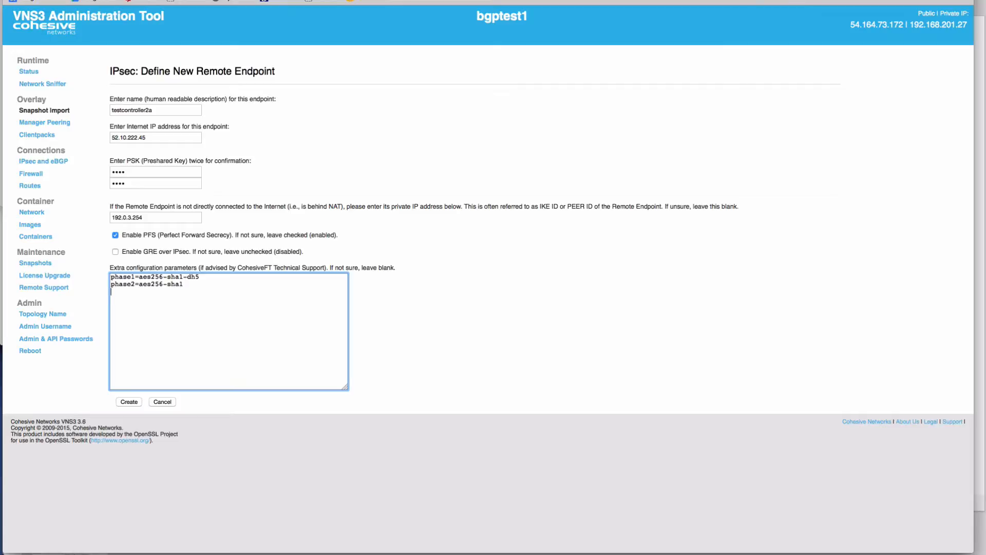
key(super+Tab)
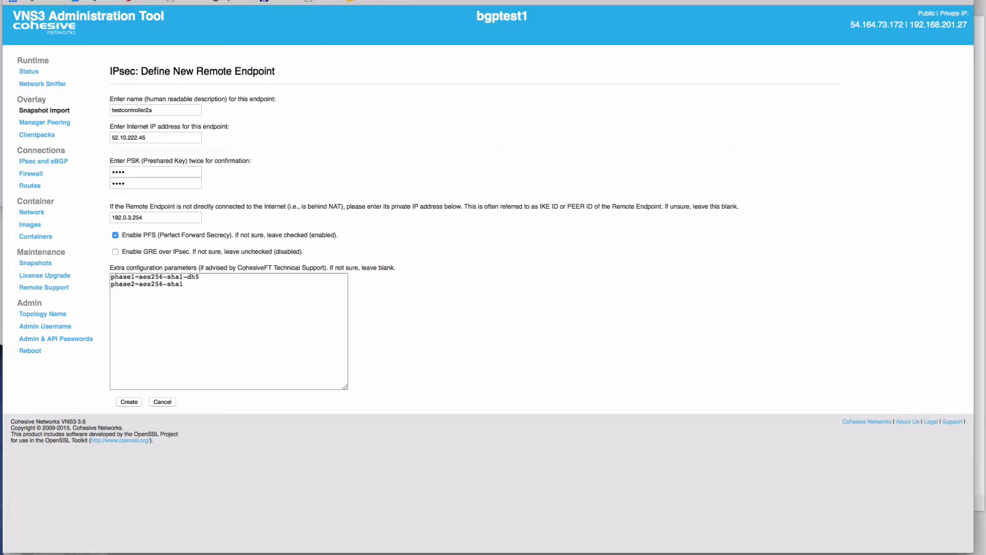
key(super+Tab)
text(pfsgroup=dh5)
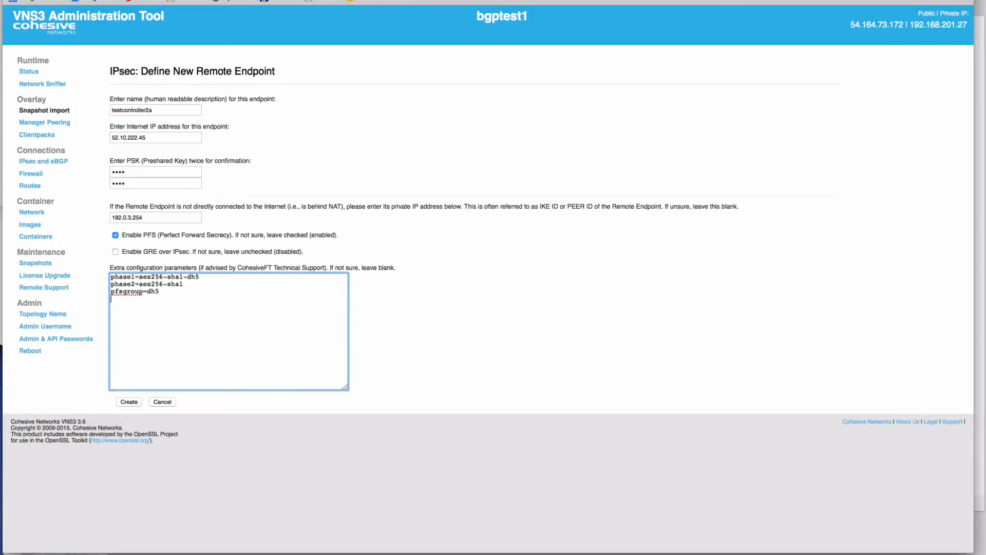
- Add phase1-lifetime=3600s and phase2-lifetime=28800s to the parameters and create the endpoint
key(super+Tab)
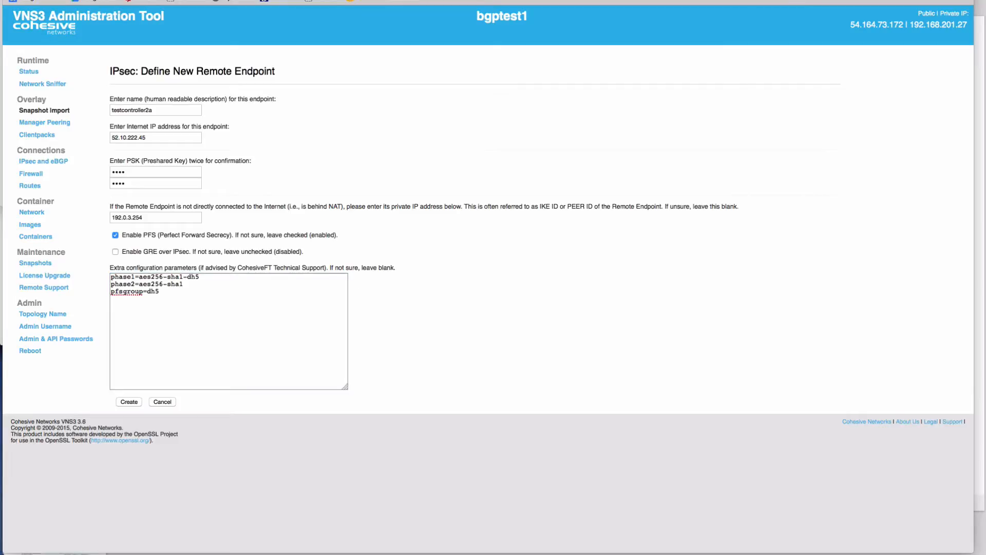
key(super+Tab)
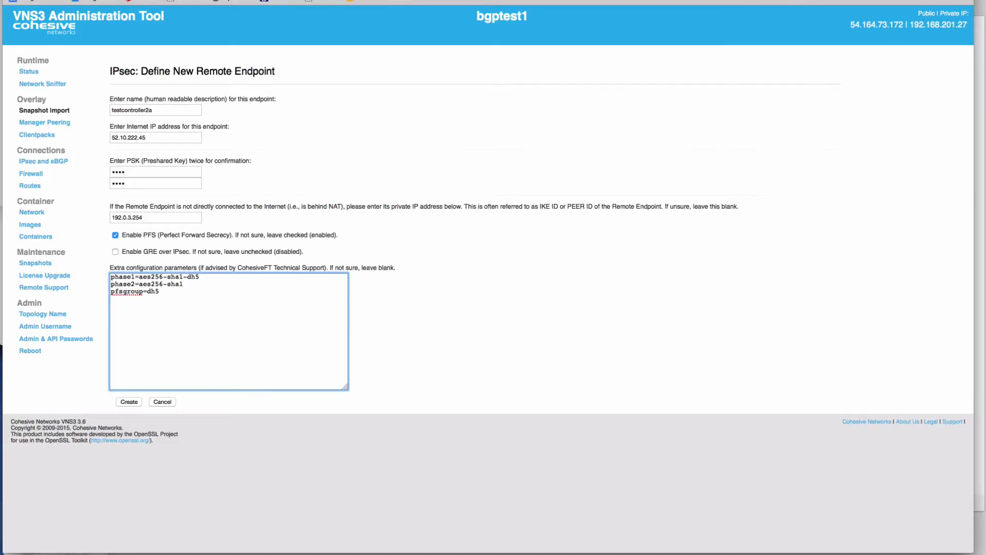
text(phase1-lifetime=3600s)
key(Return)
text(phase2-lifetime=28800s)
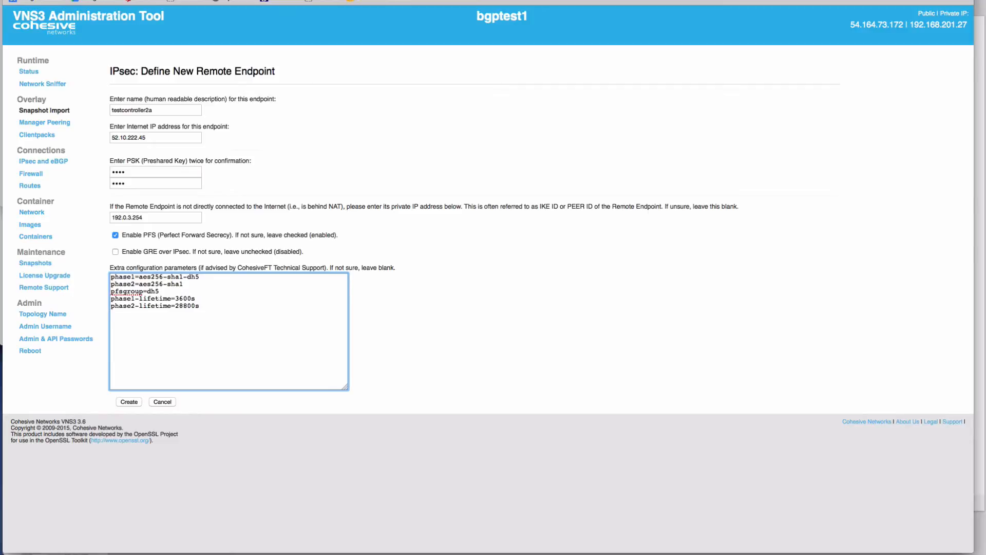
click(128, 402)
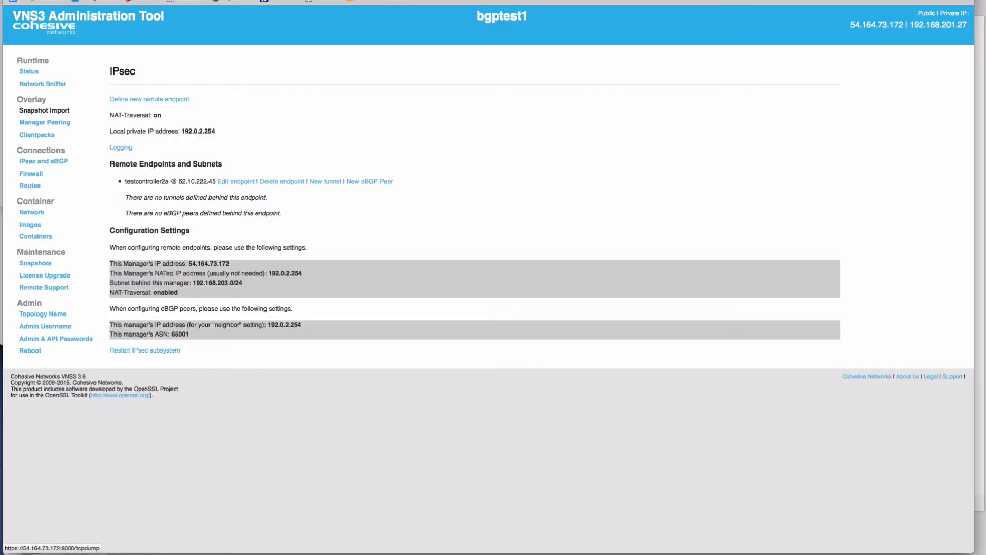
- Open the Network Sniffer and set the filter expression to src 52.10.222.45
drag(179, 181, 215, 181)
click(43, 84)
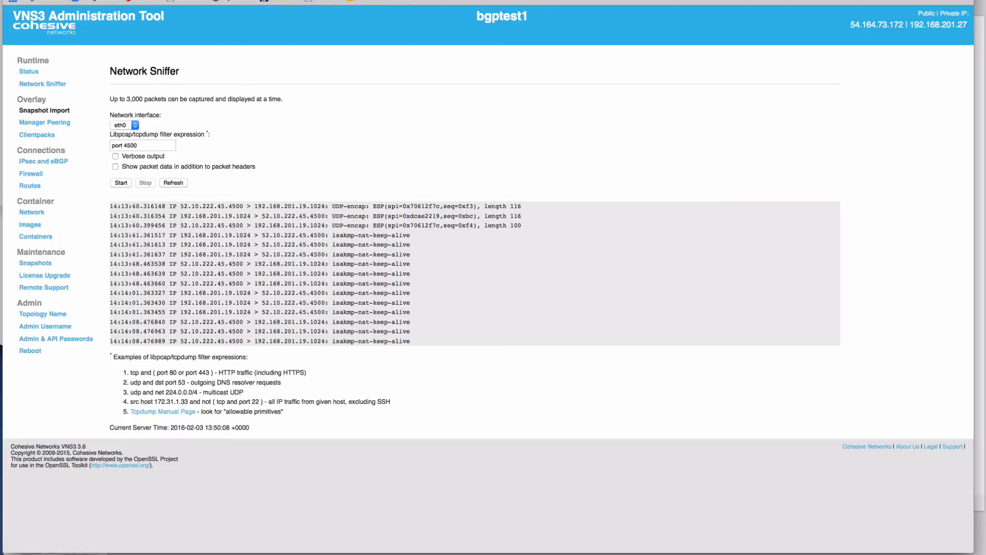
triple_click(127, 145)
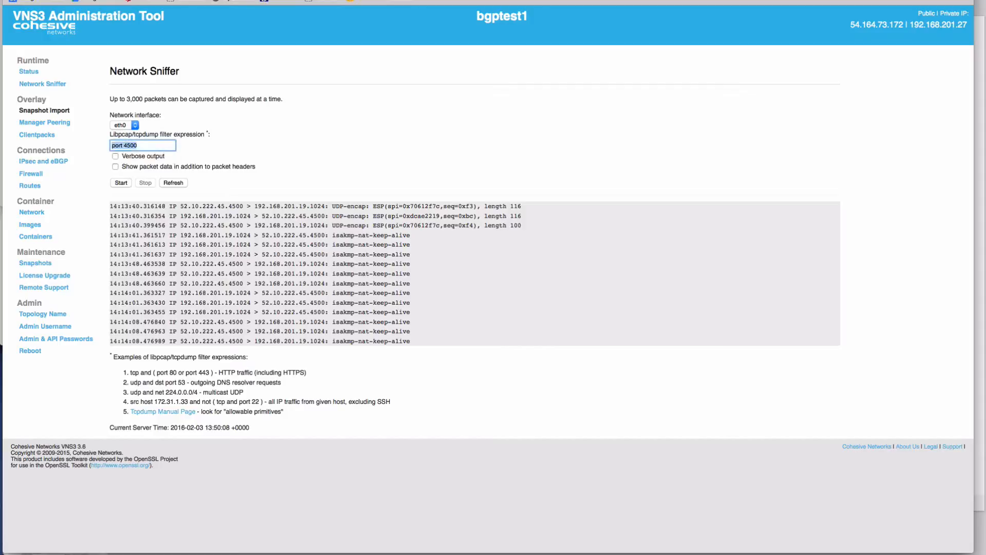
text(src 52.10.222.45)
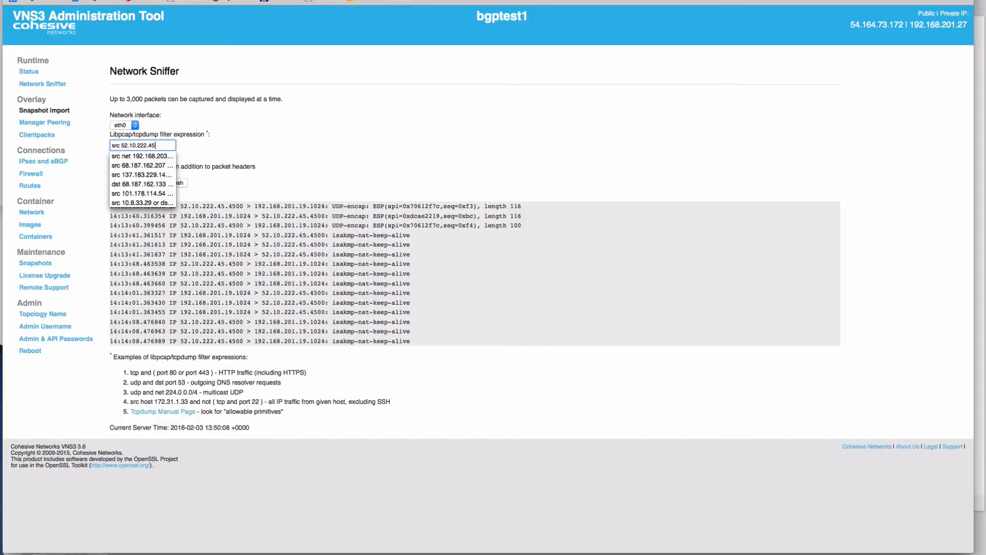
key(Escape)
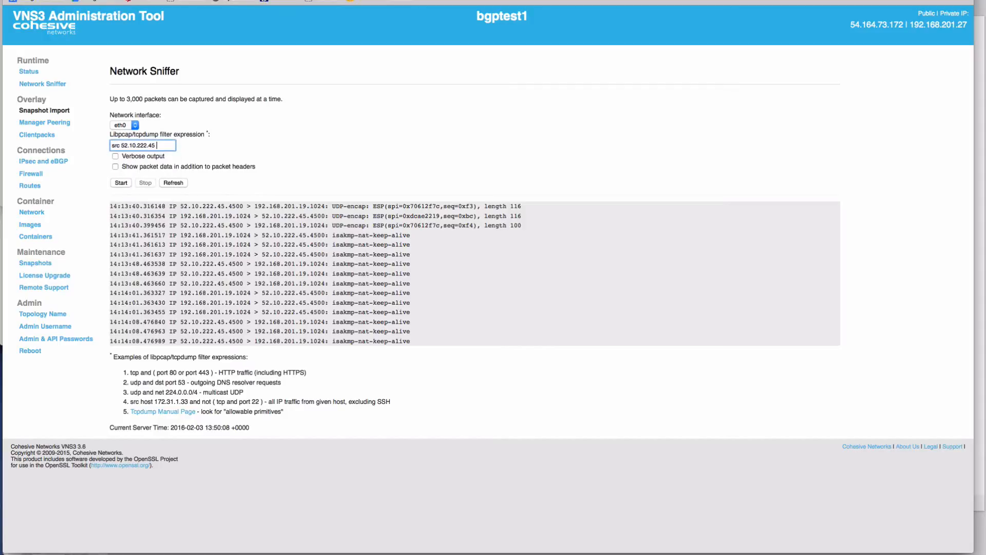
- Extend the sniffer filter to src 52.10.222.45 or dst 52.10.222.45 and start capturing
text(or dst 52.10.222.45)
key(Return)
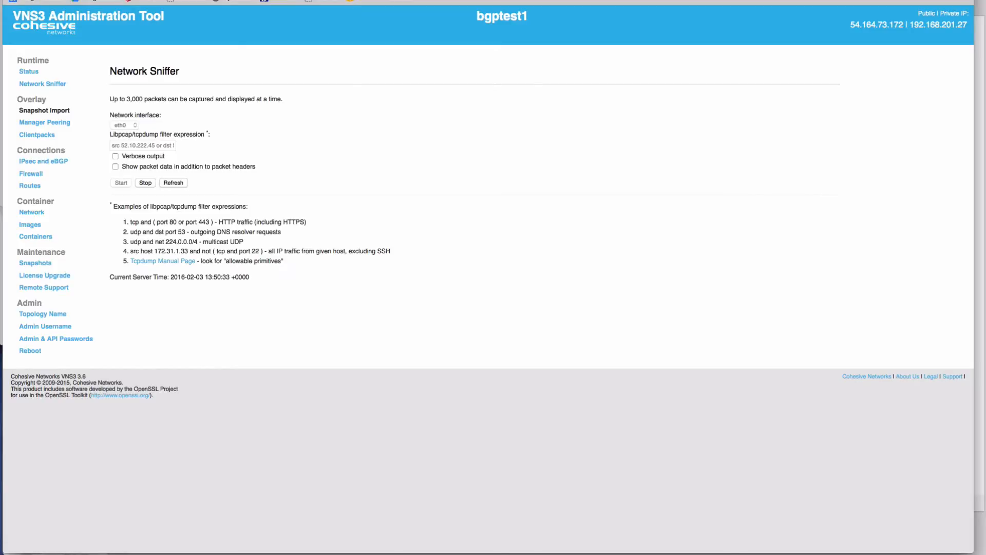
- Start a new tunnel on the testcontroller2a endpoint and set its local subnet to 192.168.203.0/24
click(43, 162)
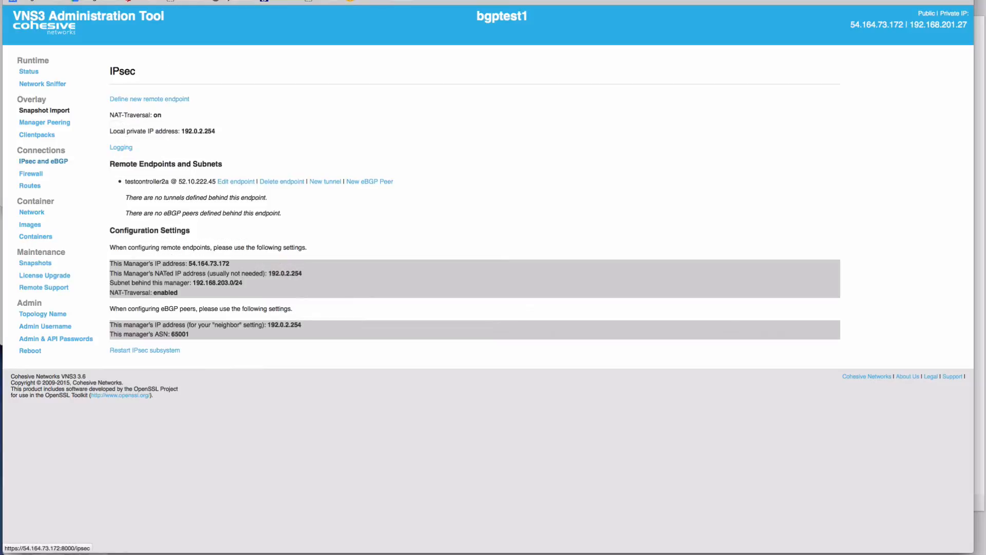
click(325, 182)
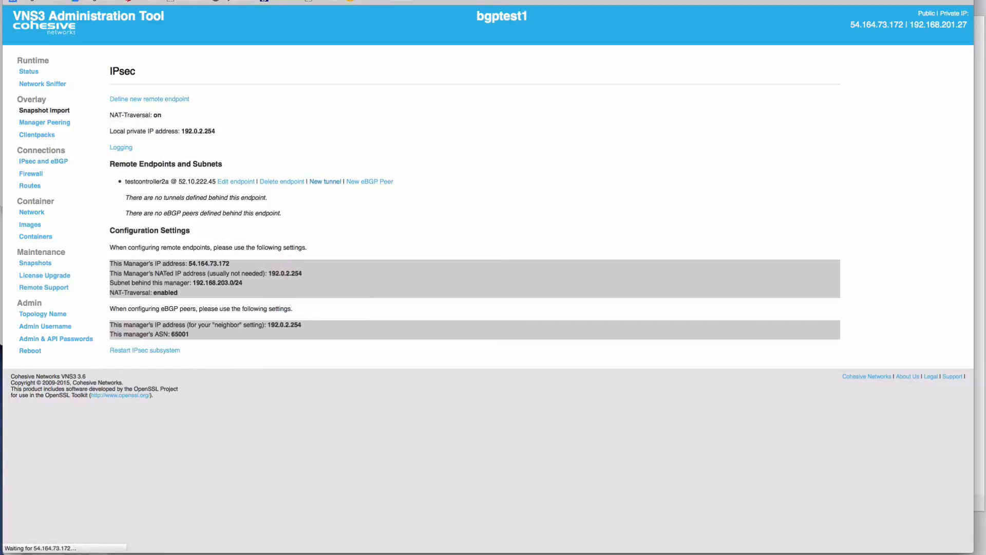
click(155, 110)
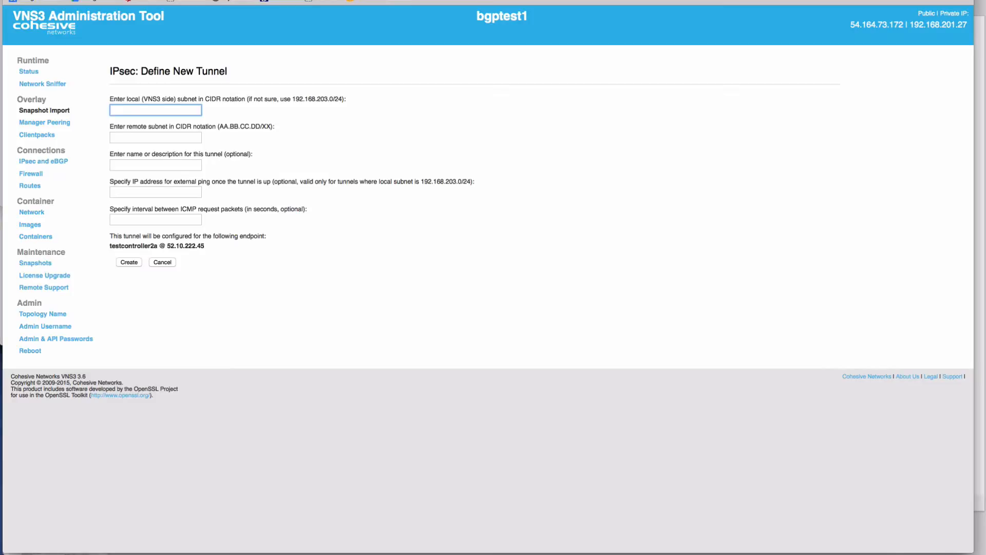
drag(292, 100, 342, 99)
key(super+c)
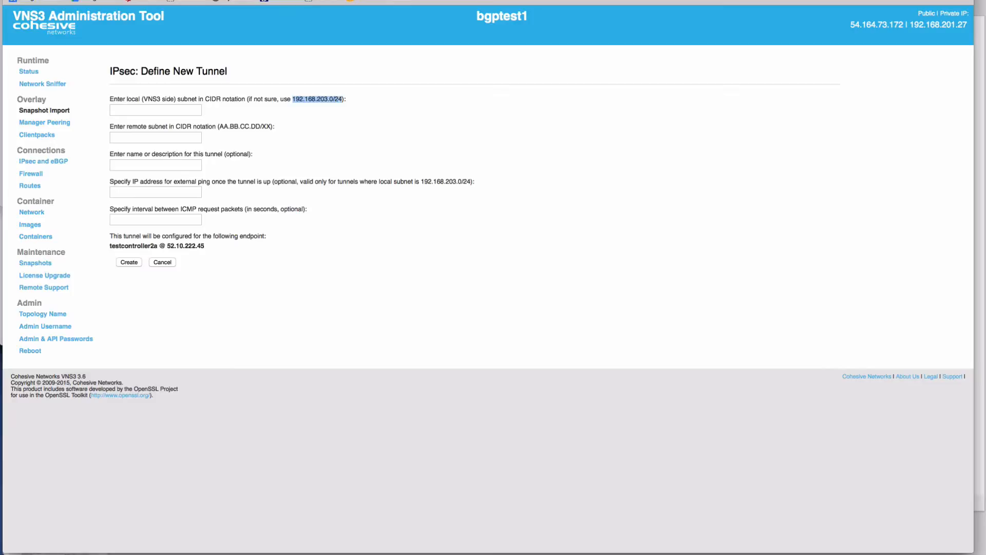
click(155, 110)
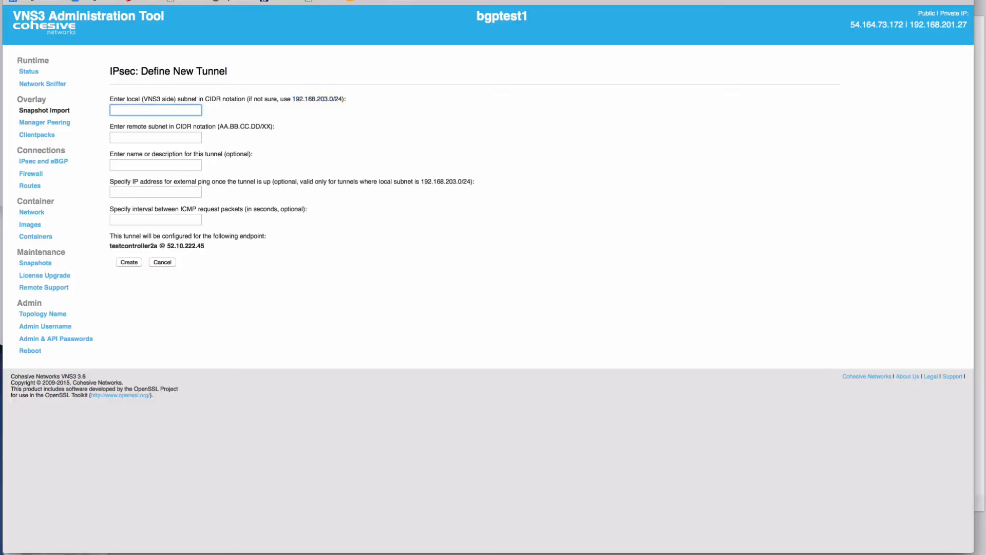
key(super+v)
key(Tab)
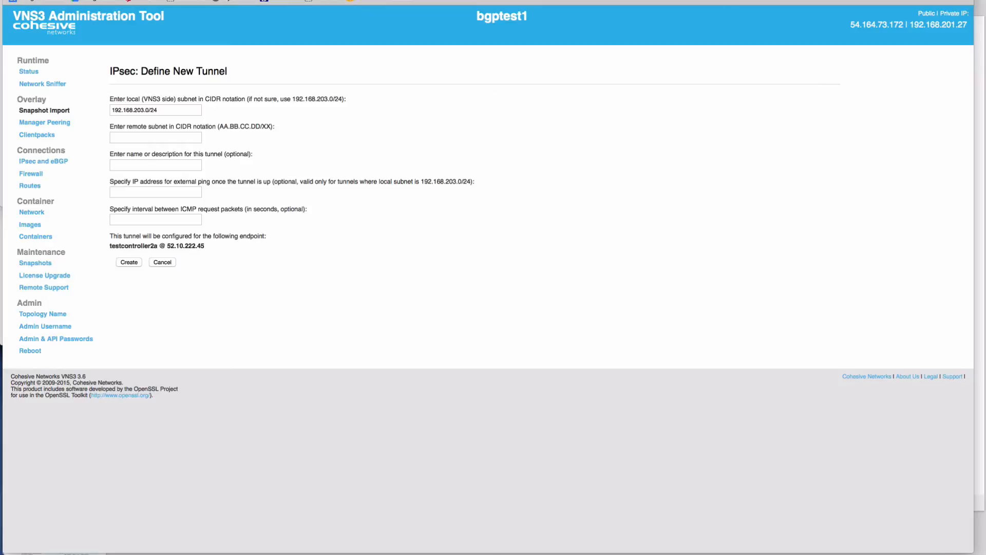
- Set the tunnel's remote subnet to 172.31.103.0/24 and create the tunnel
click(155, 137)
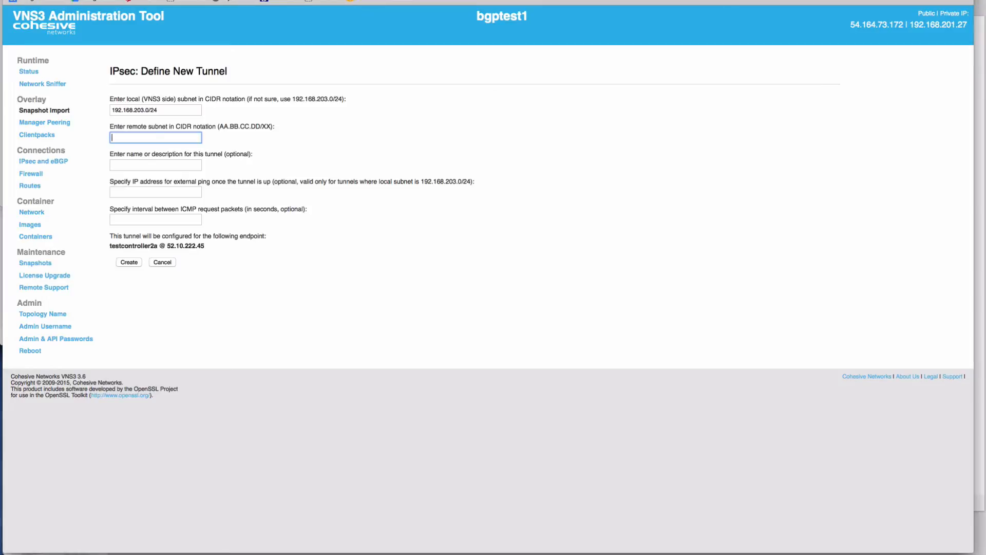
text(172.31.103.0/24)
key(Down)
key(Return)
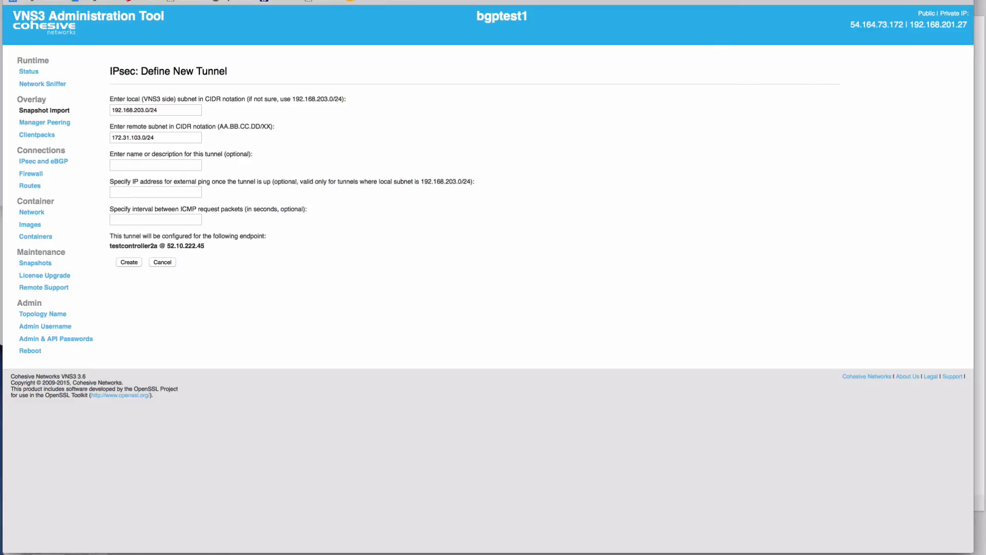
key(Return)
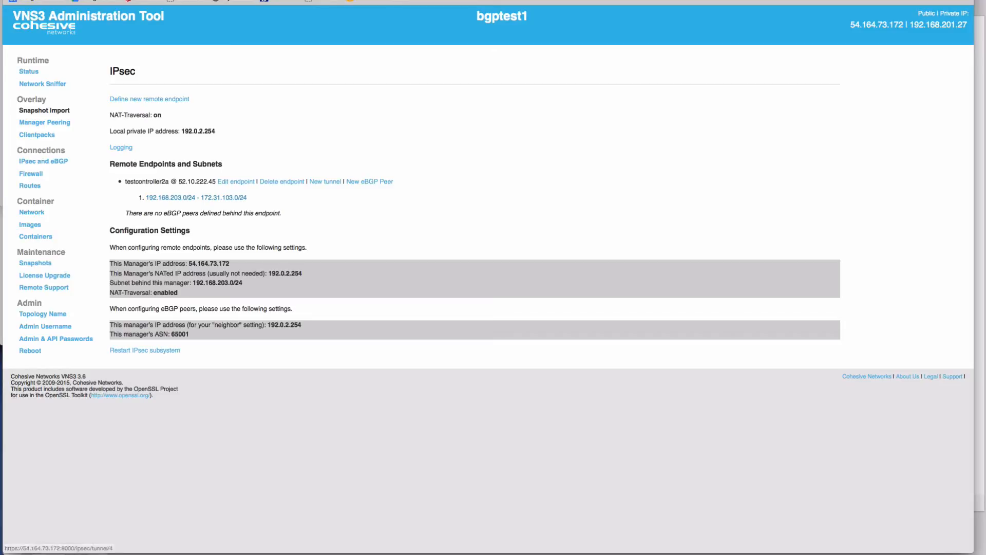
- Open and refresh the new tunnel's status page, then review the packets captured in the Network Sniffer
click(197, 197)
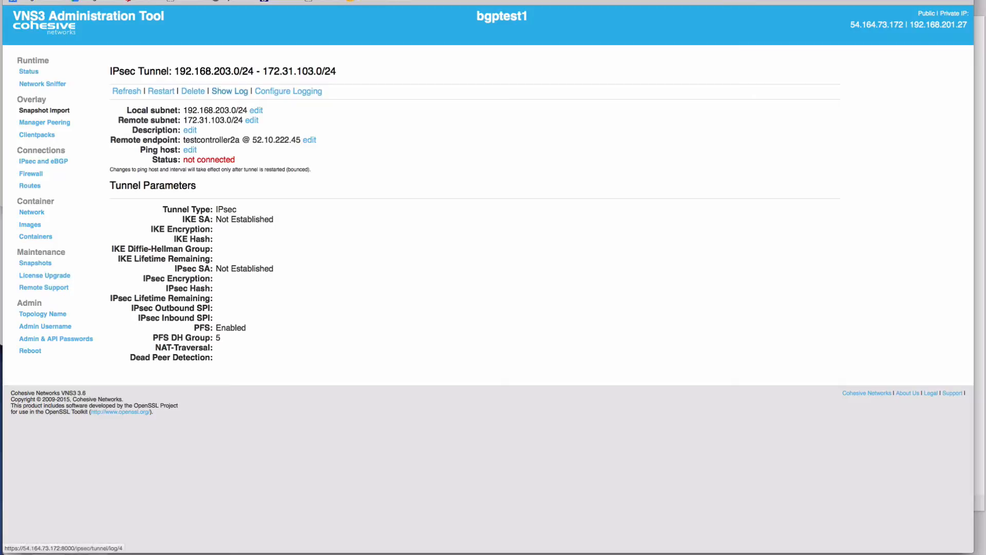
click(126, 91)
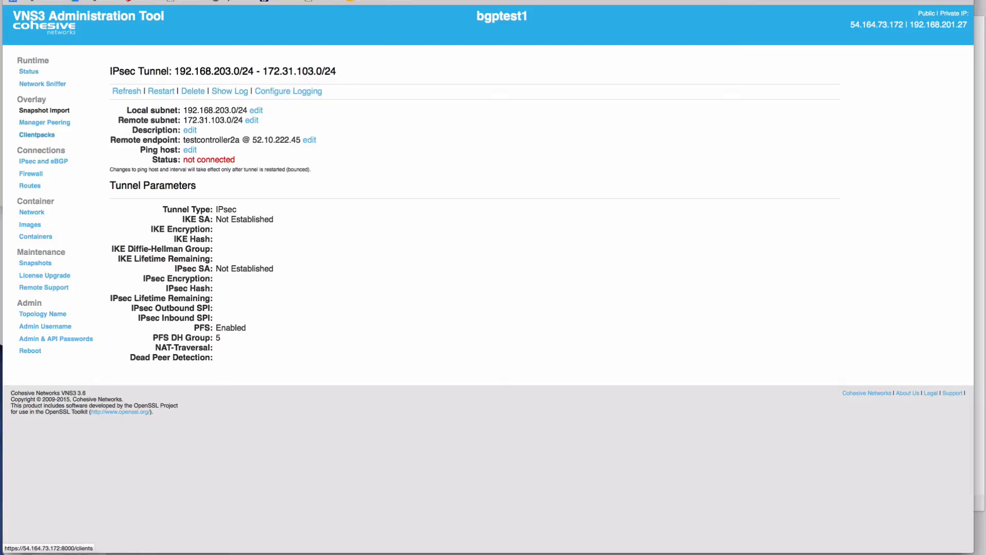
click(43, 84)
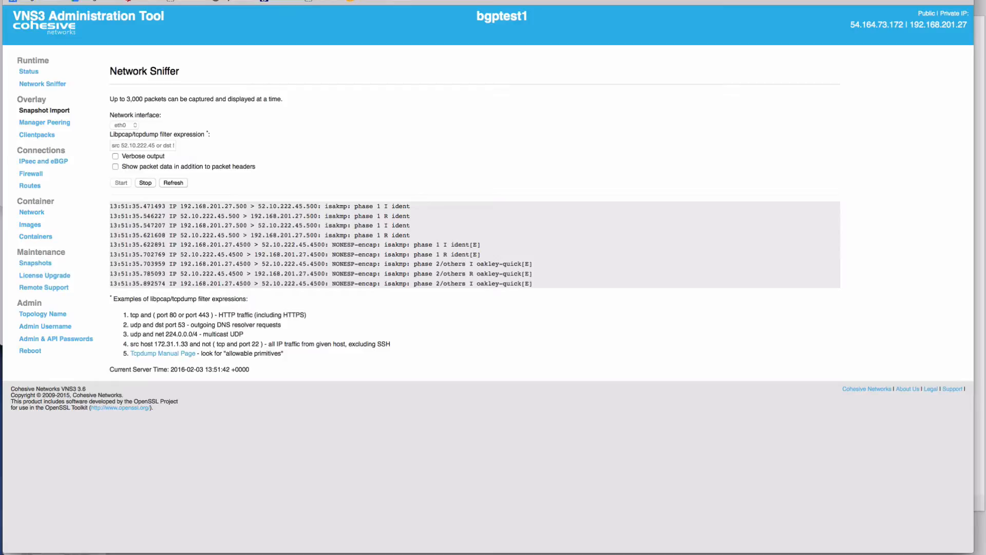
- Reopen the tunnel's detail page, refresh it, and inspect the IKE and IPsec lifetime values
click(43, 160)
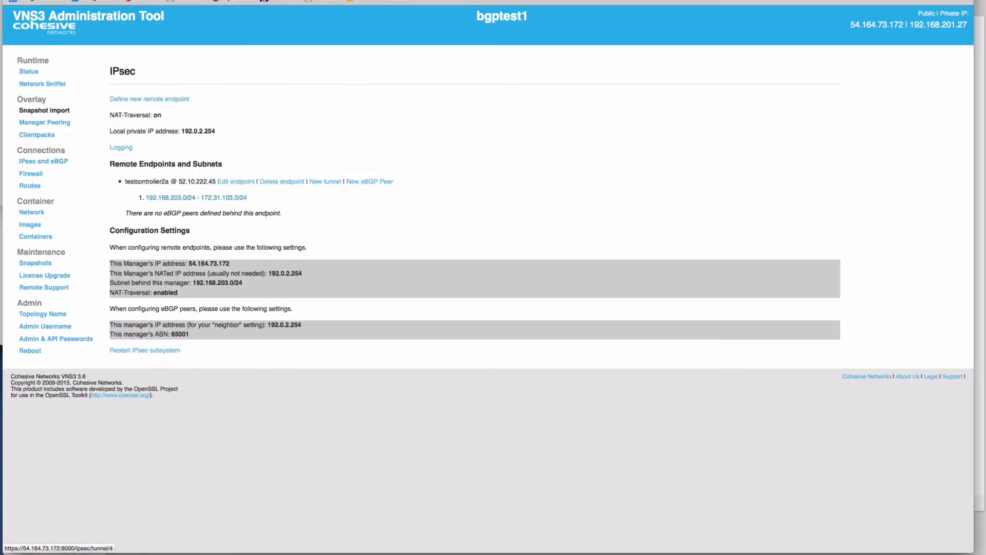
click(196, 197)
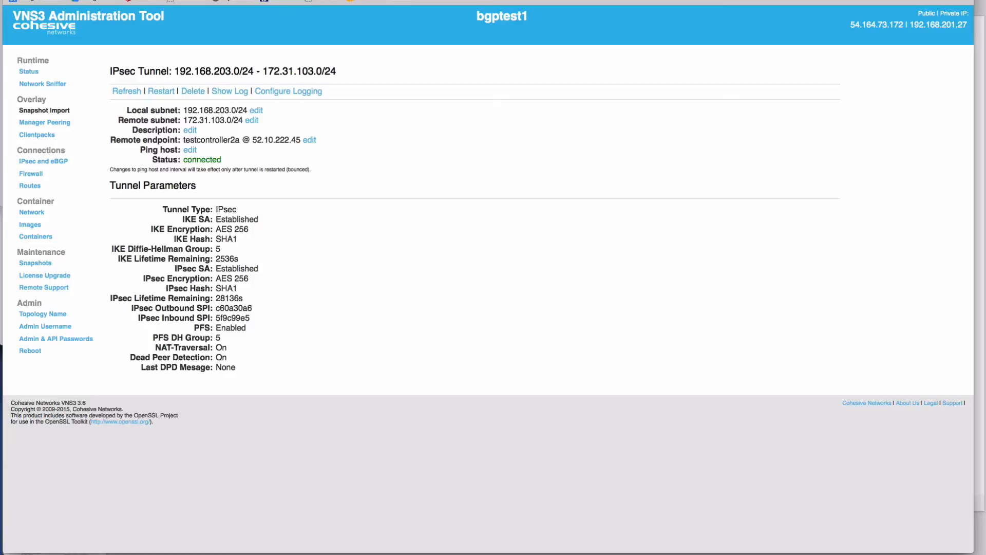
click(127, 91)
double_click(227, 259)
double_click(229, 298)
- Bring up the tunnel's restart, delete and remote-subnet edit options, cancelling each one
click(161, 91)
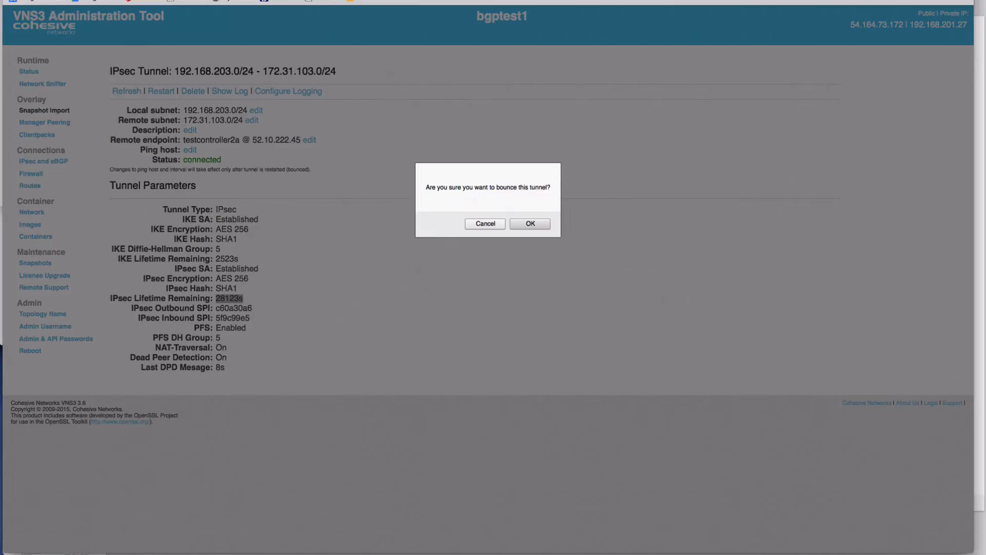
click(485, 223)
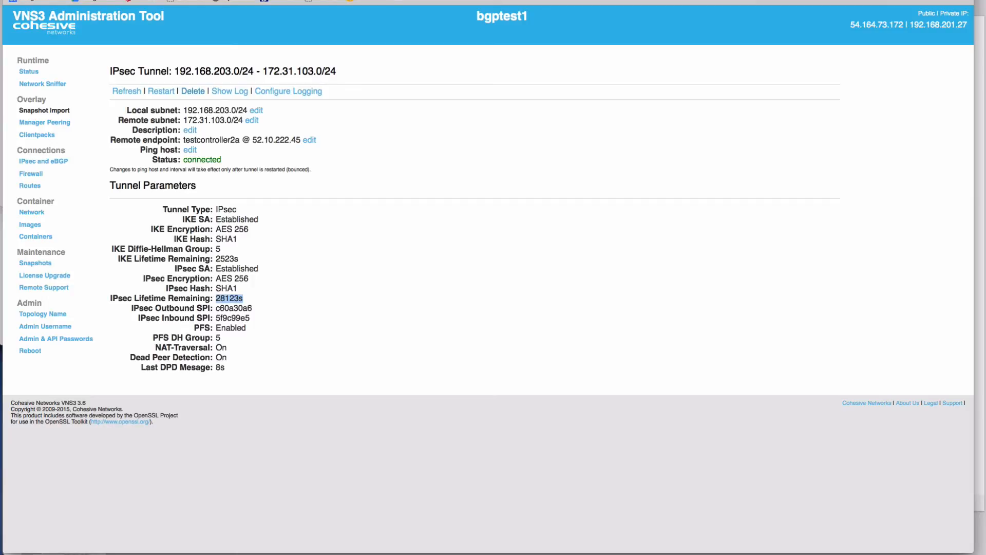
click(193, 91)
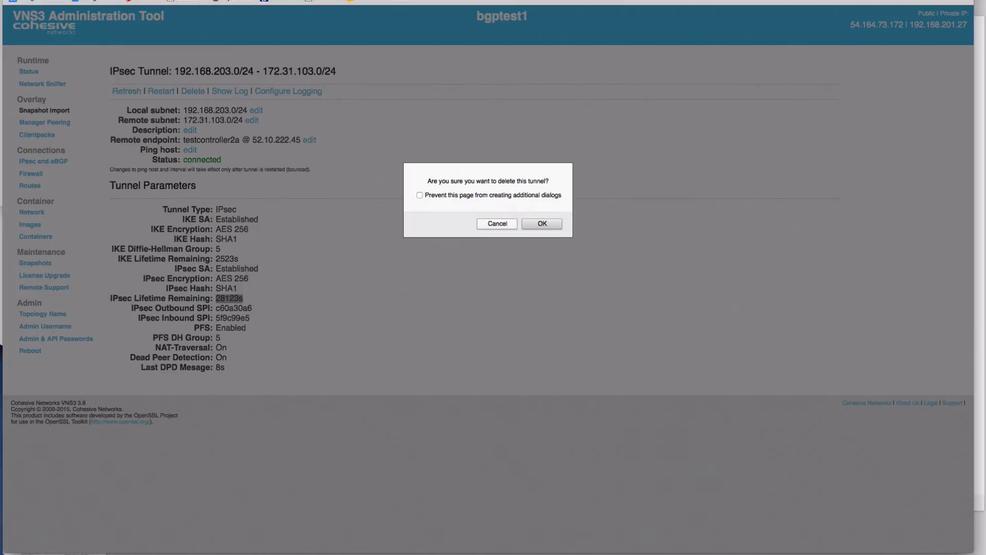
click(497, 224)
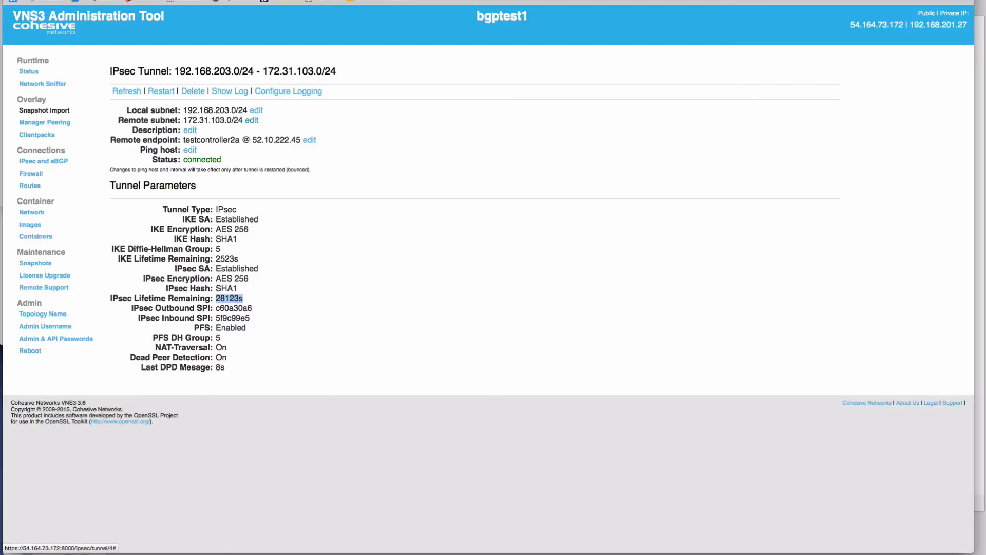
click(252, 120)
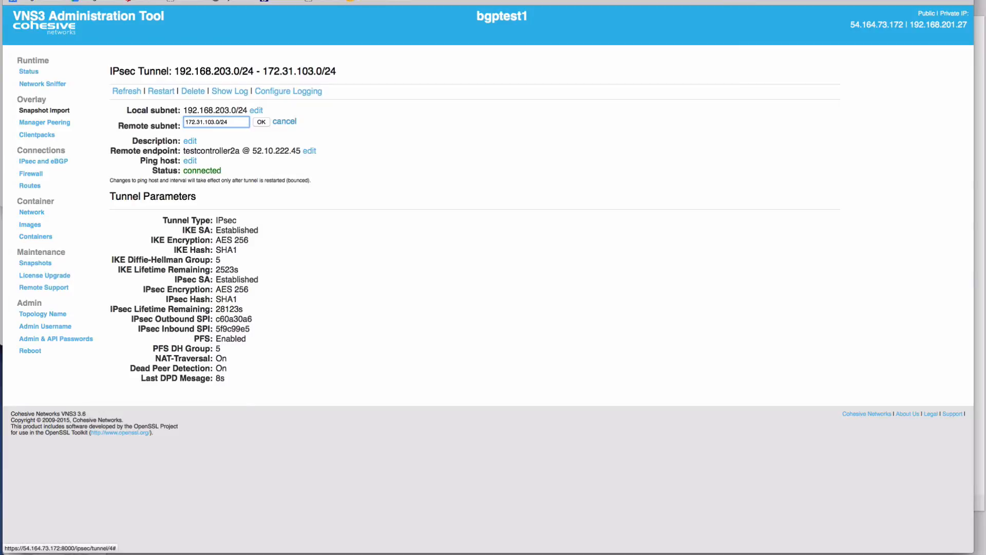
click(284, 122)
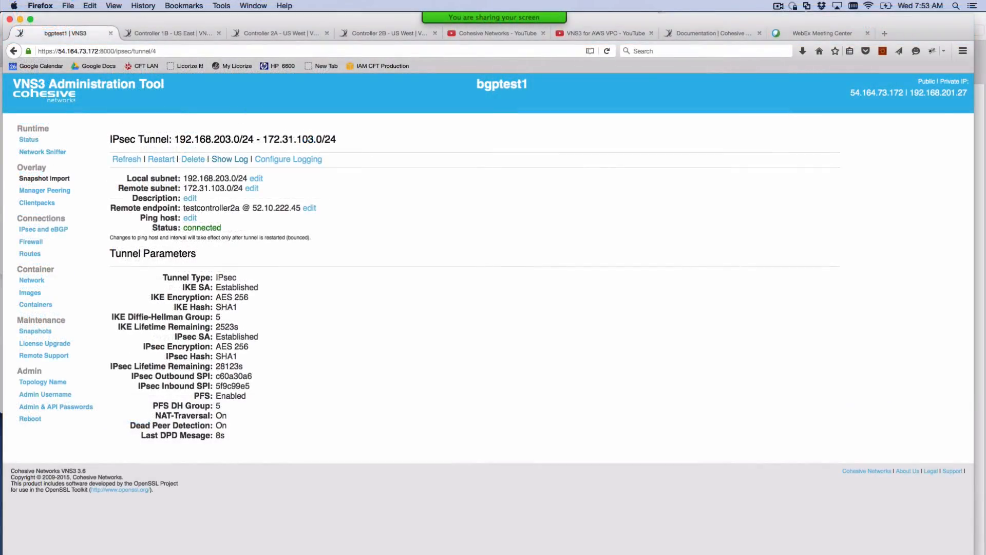
- Open the tunnel log and examine the connection subnets, lifetimes and negotiated algorithms, then close the log
click(230, 91)
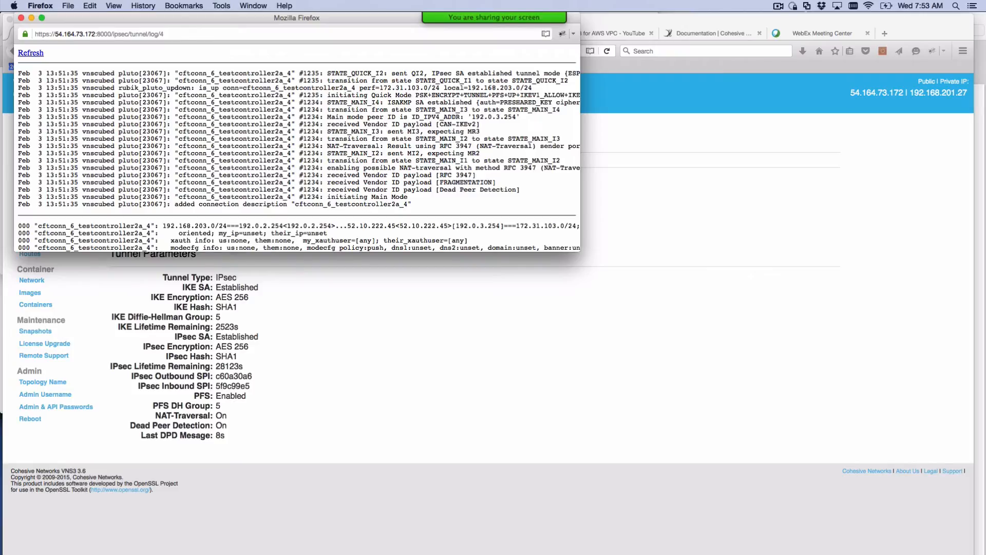
drag(18, 72, 411, 205)
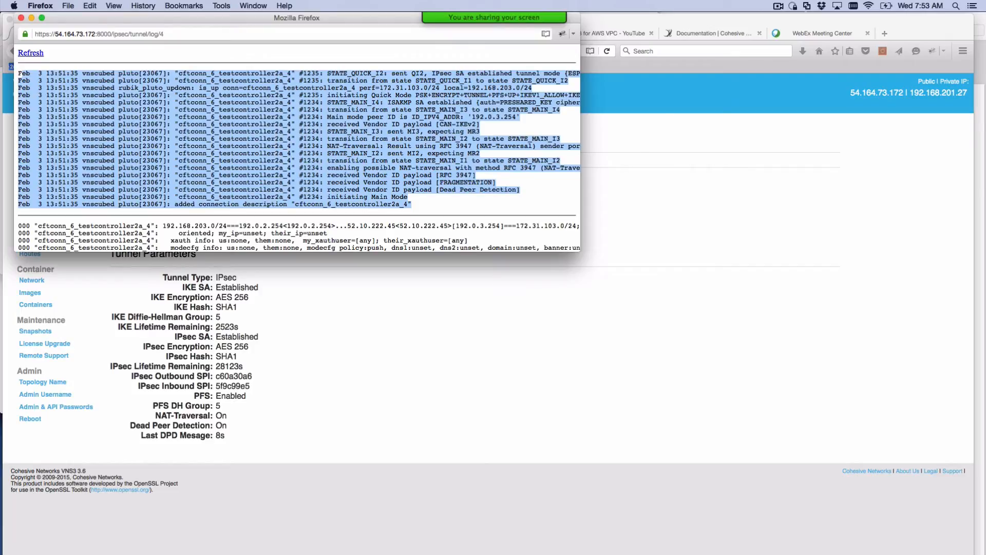
scroll(297, 149, down, 5)
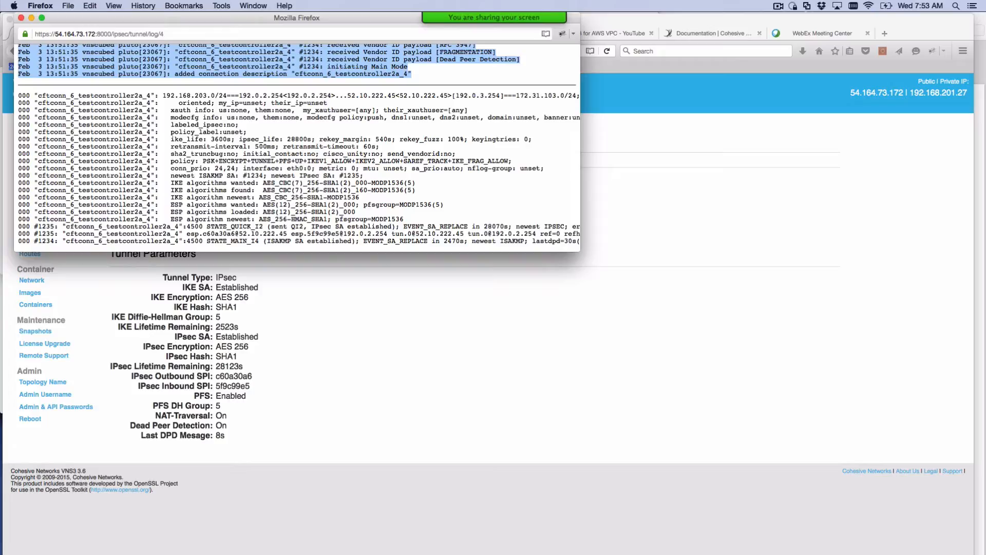
drag(163, 96, 239, 96)
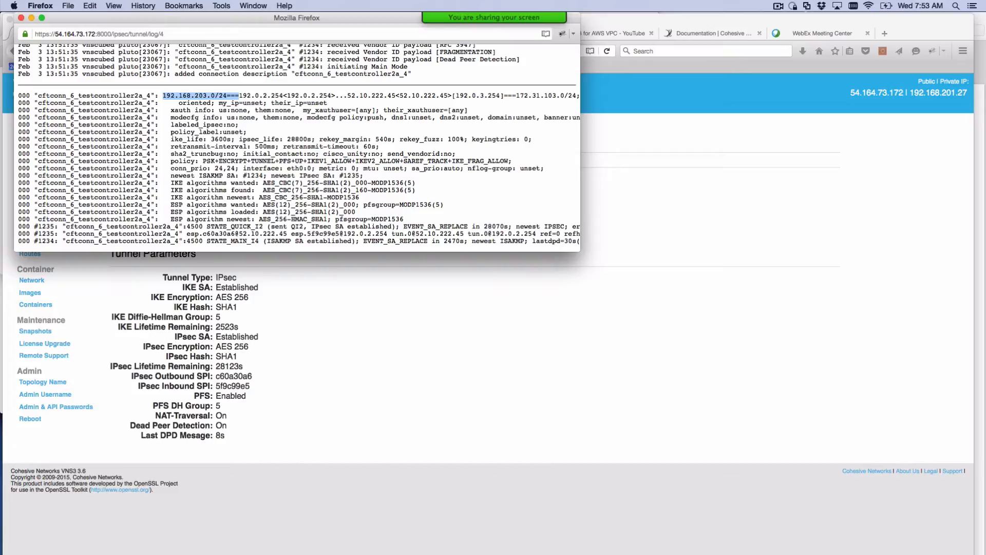
drag(516, 96, 564, 96)
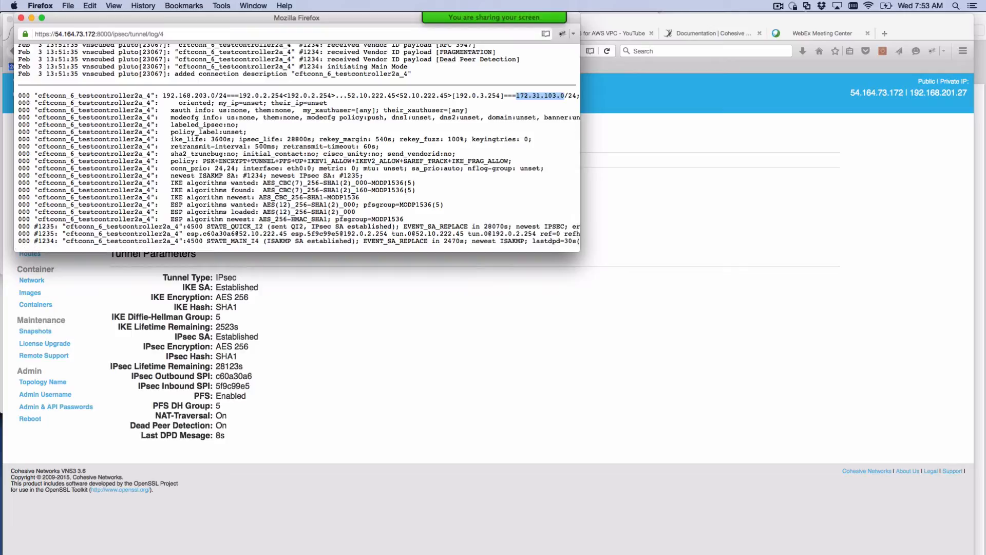
click(564, 96)
drag(204, 241, 580, 241)
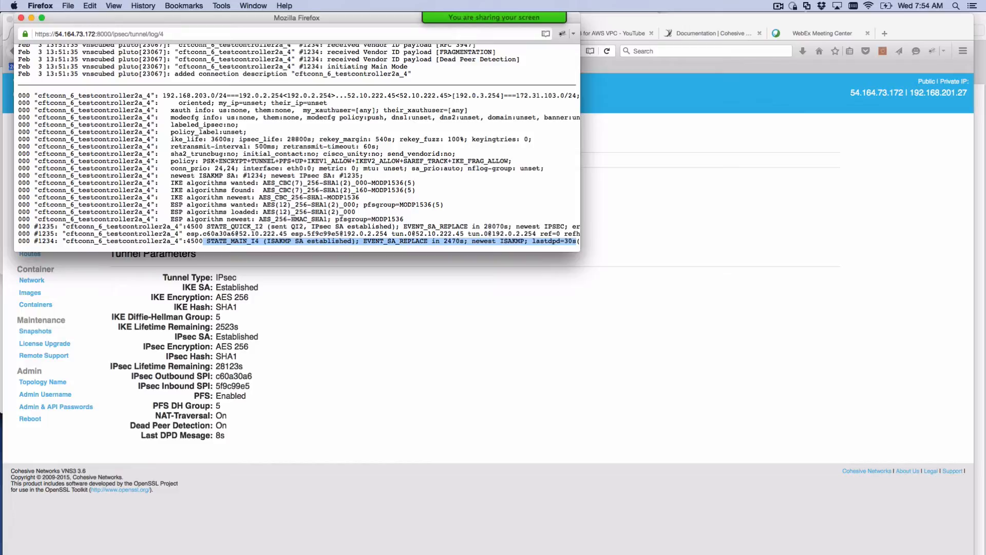
double_click(496, 227)
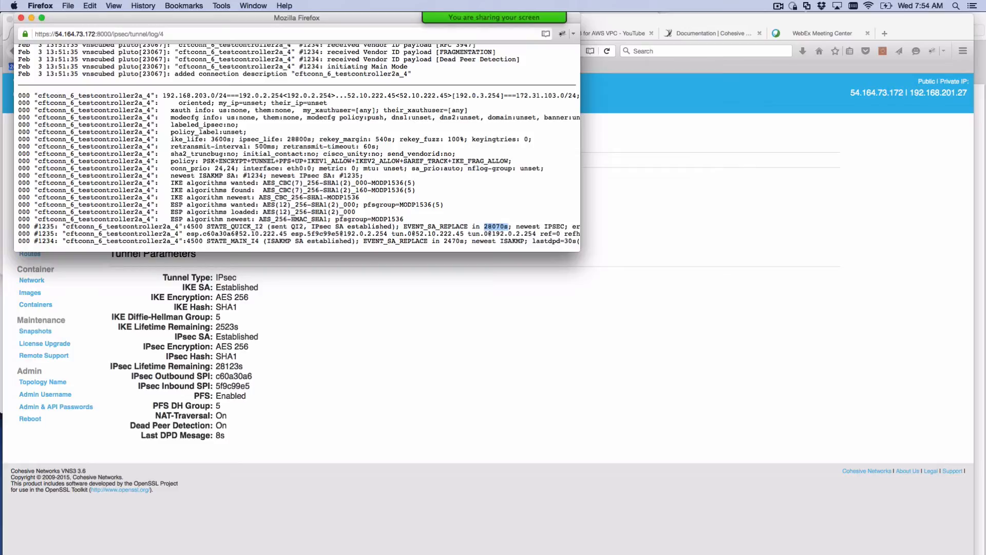
scroll(296, 113, up, 5)
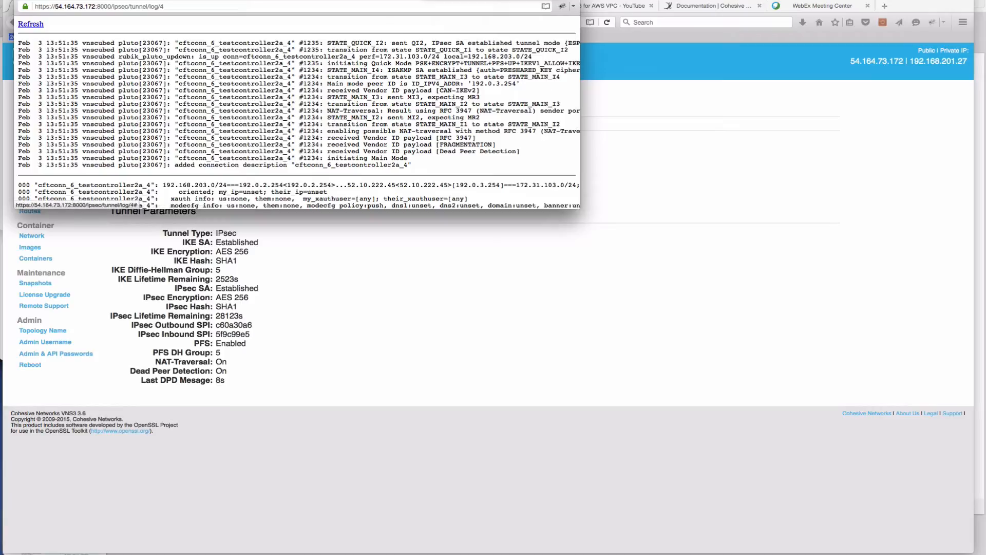
scroll(297, 113, down, 5)
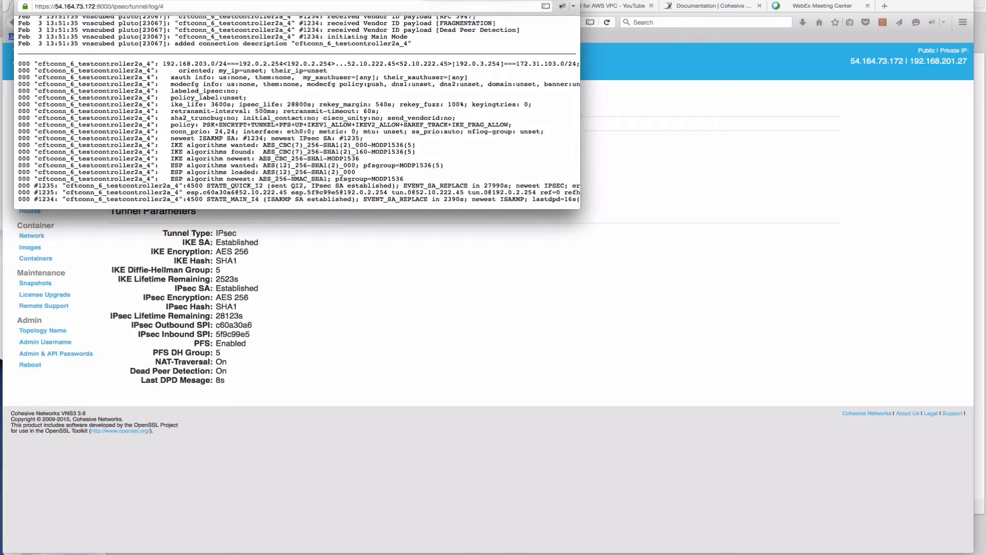
key(super+w)
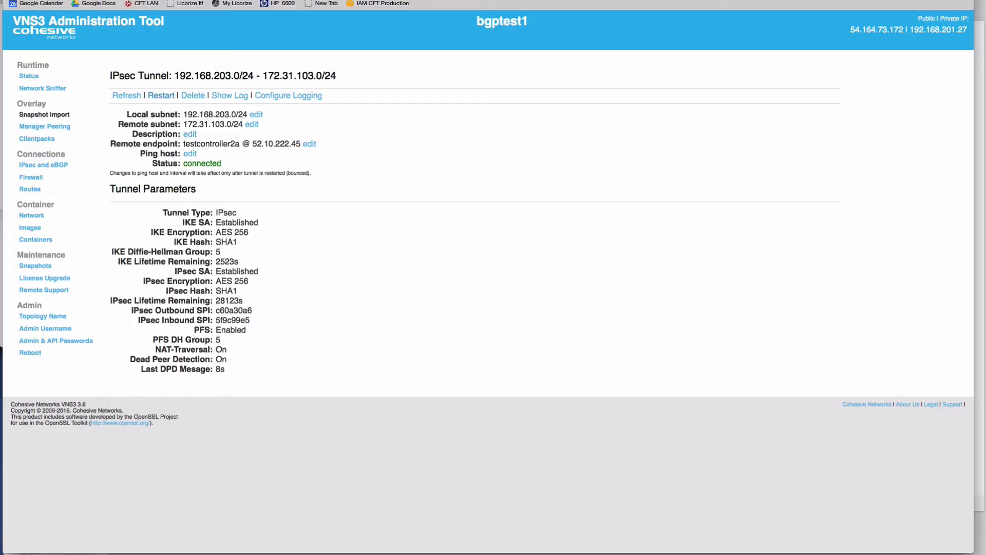
- Refresh the tunnel page and review the IKE and IPsec security association parameters
click(126, 96)
double_click(236, 223)
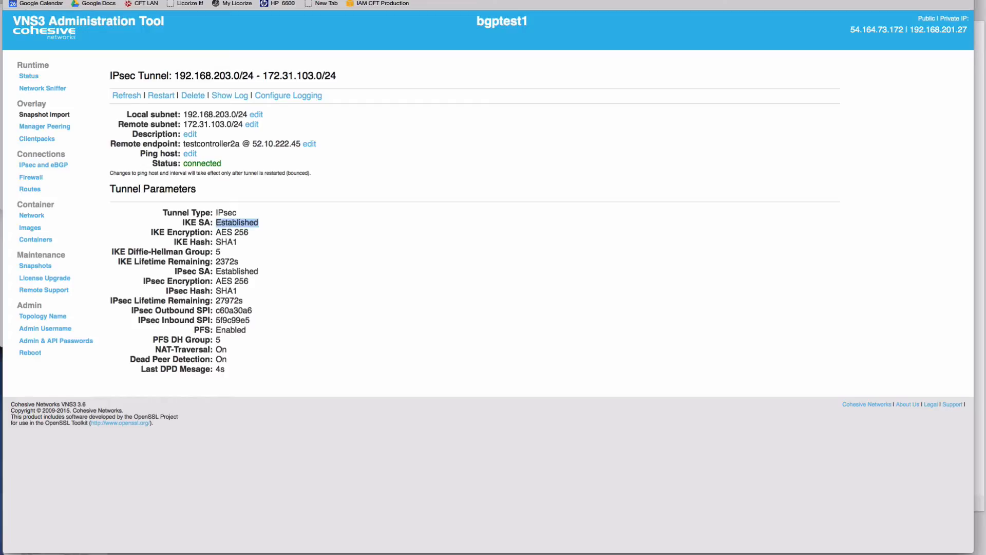
drag(216, 232, 248, 232)
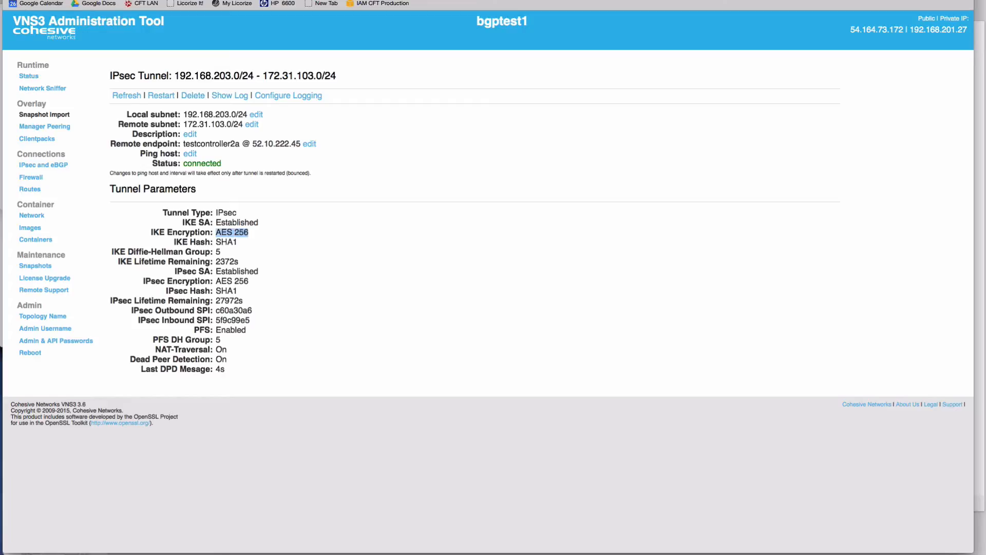
double_click(227, 242)
double_click(219, 252)
double_click(227, 261)
double_click(236, 271)
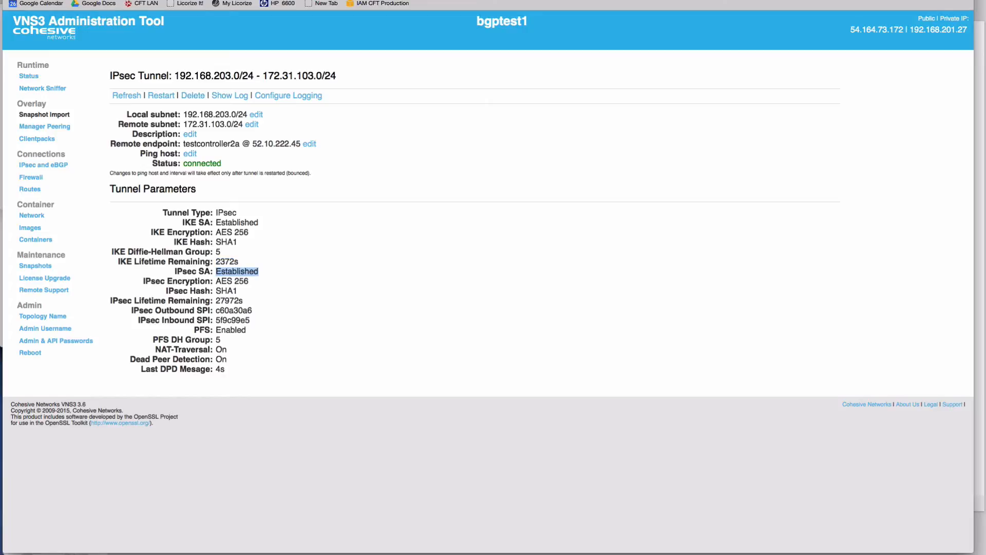
triple_click(224, 281)
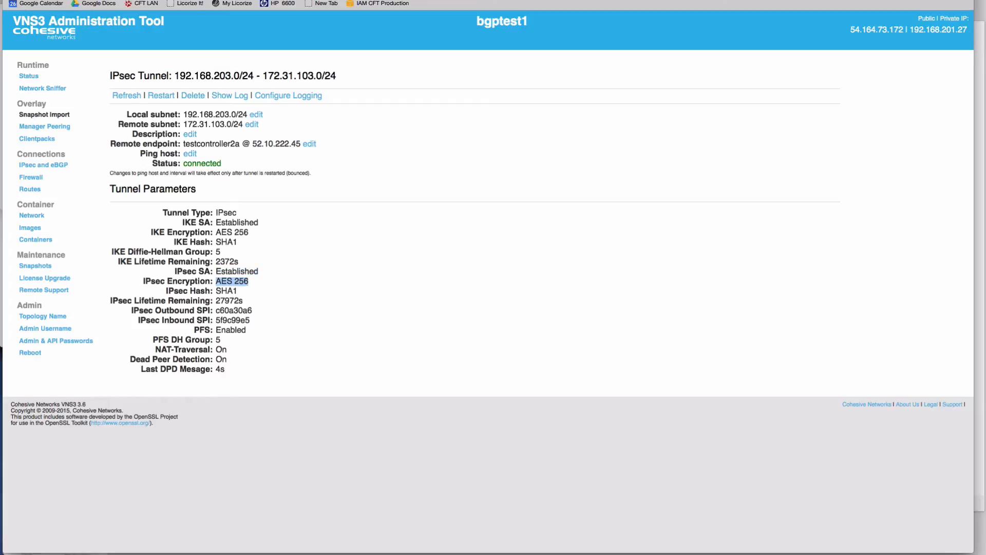
- Examine the tunnel's IPsec encryption, IPsec lifetime remaining, and the outbound and inbound SPI values
double_click(226, 291)
double_click(229, 300)
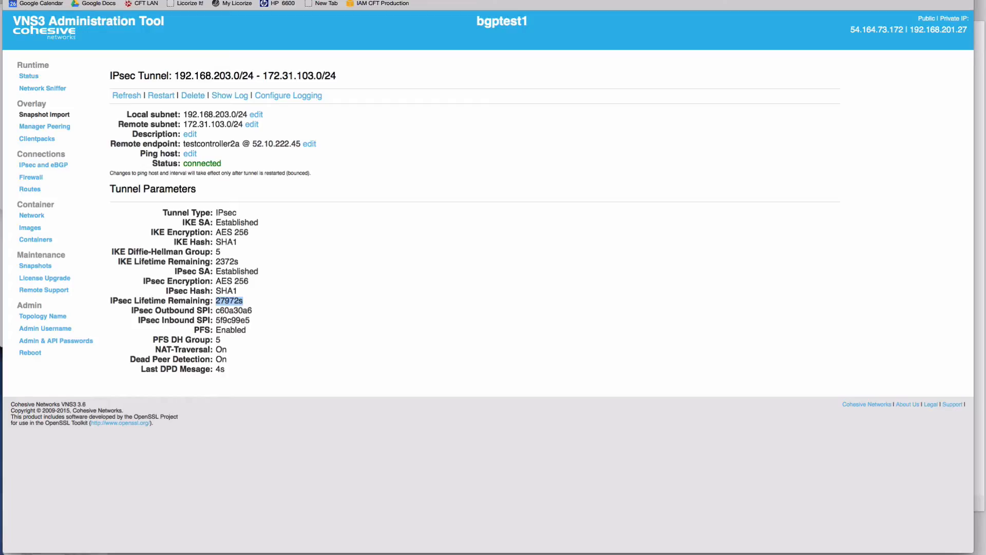
double_click(203, 310)
double_click(234, 310)
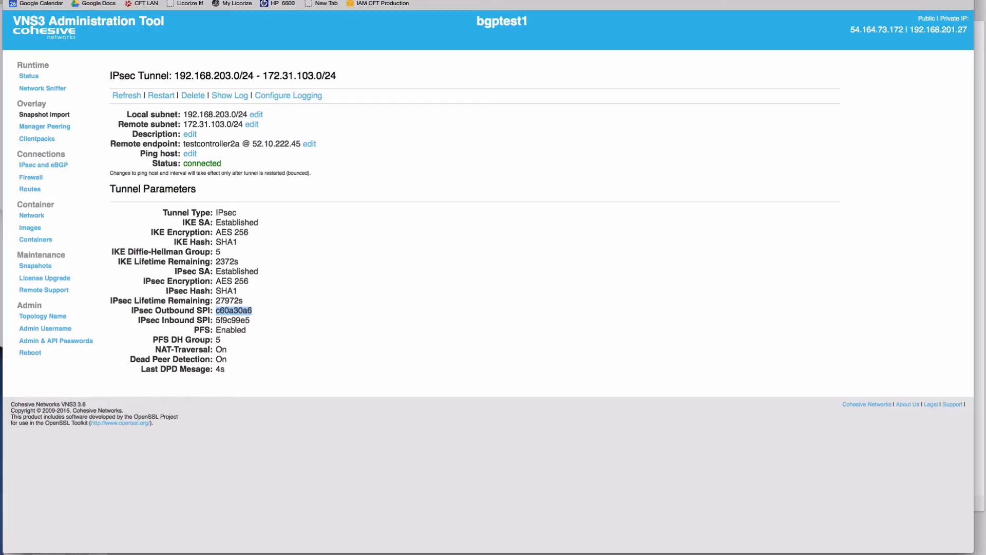
double_click(232, 320)
double_click(229, 300)
double_click(233, 311)
double_click(233, 320)
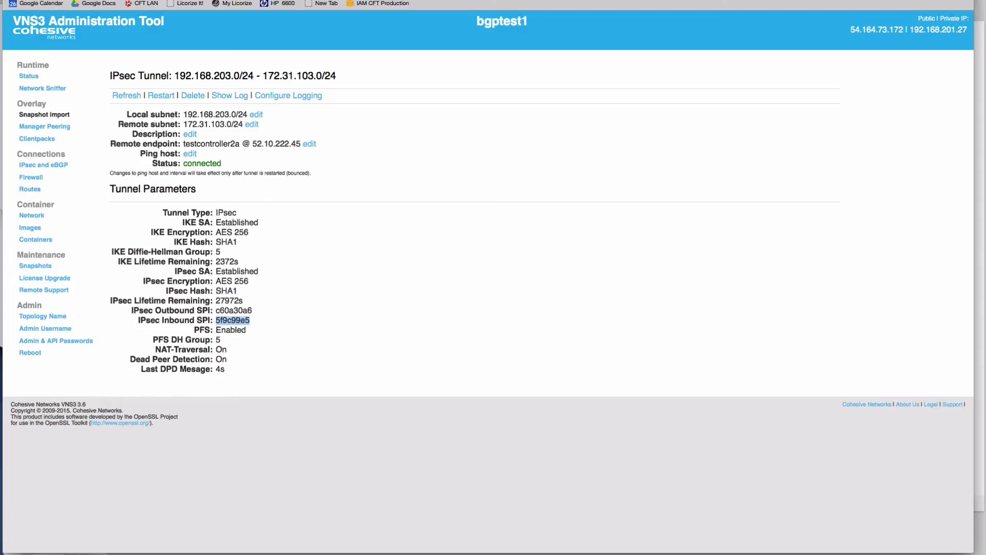
double_click(234, 310)
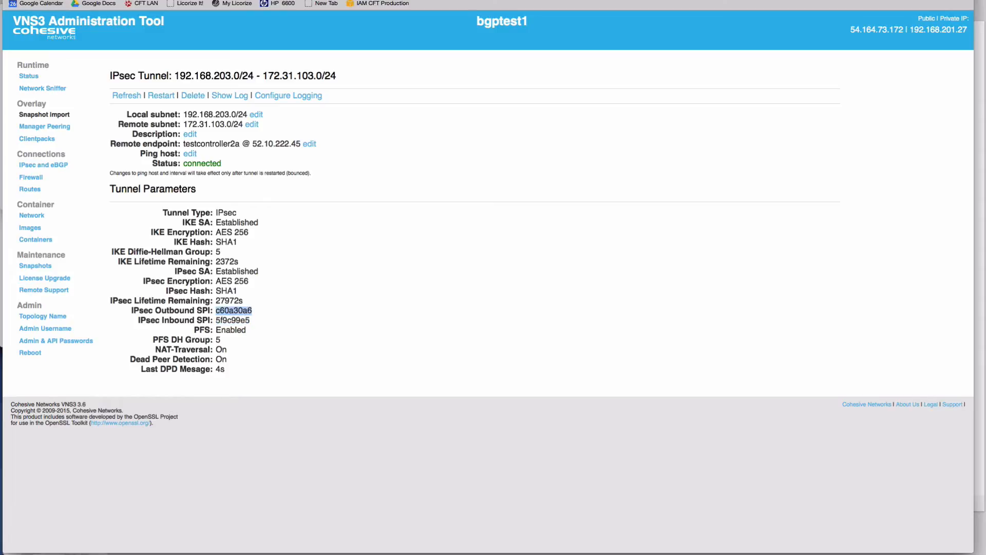
double_click(233, 320)
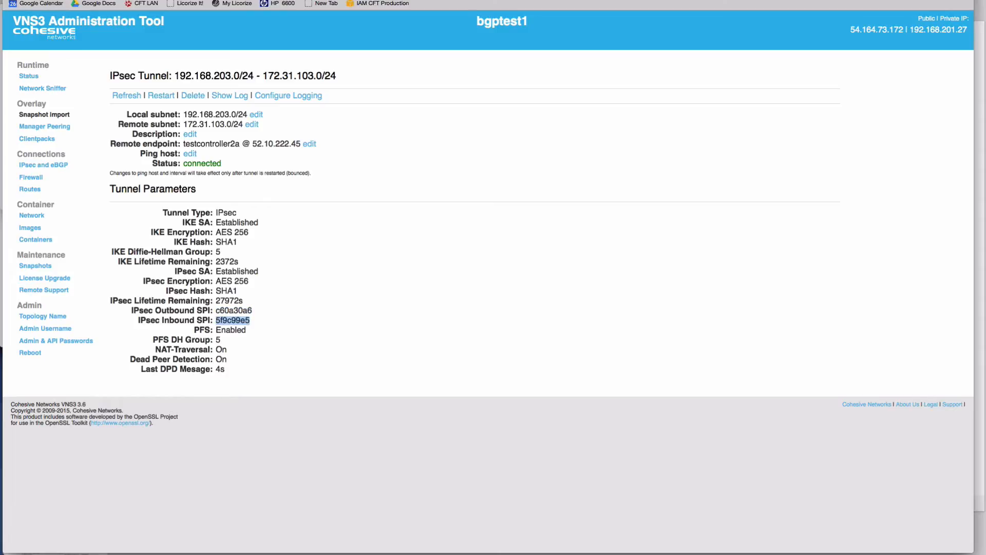
- Examine the tunnel's PFS, PFS DH group, NAT-Traversal and Dead Peer Detection settings
double_click(232, 331)
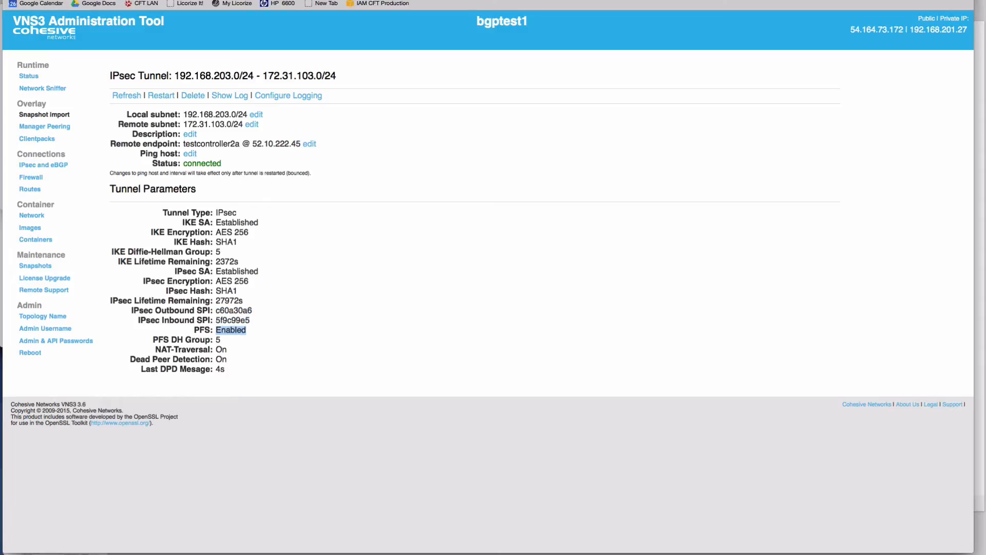
double_click(218, 340)
double_click(222, 350)
double_click(221, 359)
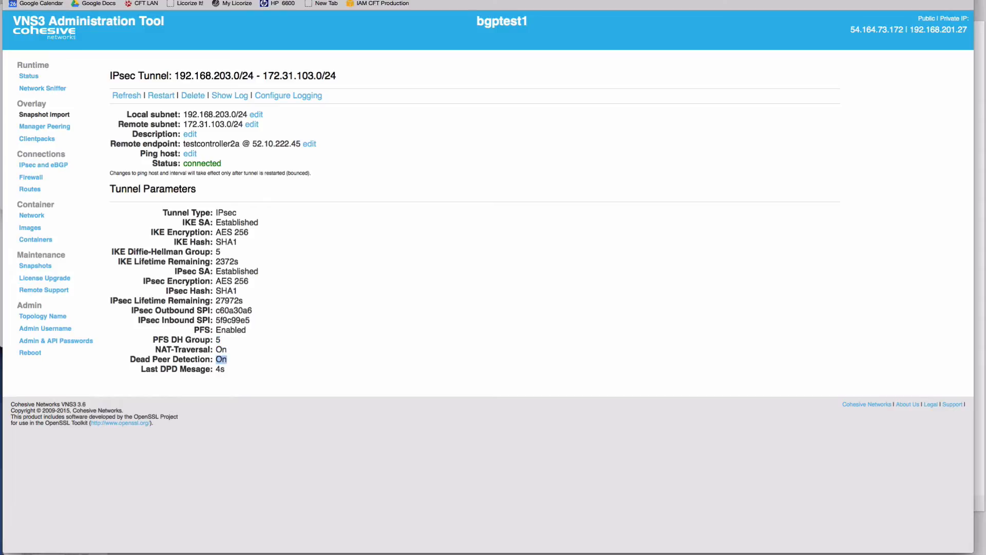